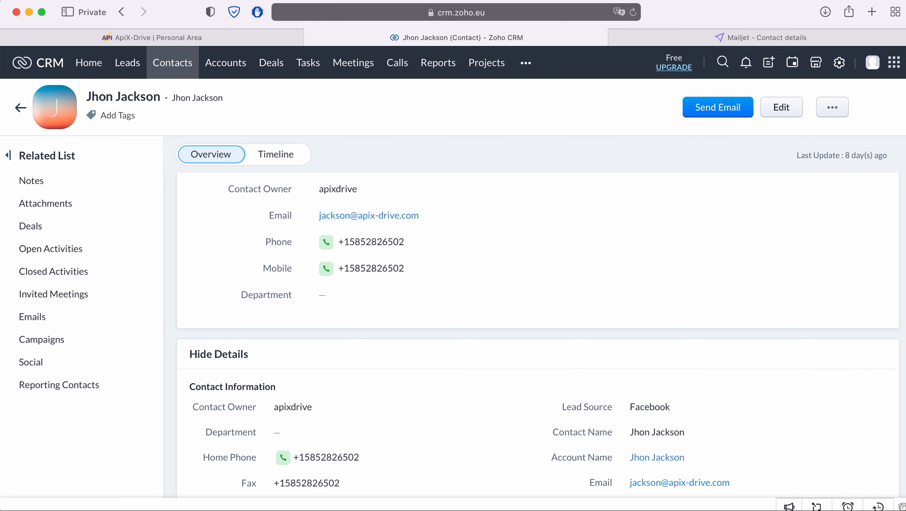
Switch from the Zoho CRM contact record to the Mailjet Contact details tab
key("ctrl+Tab")
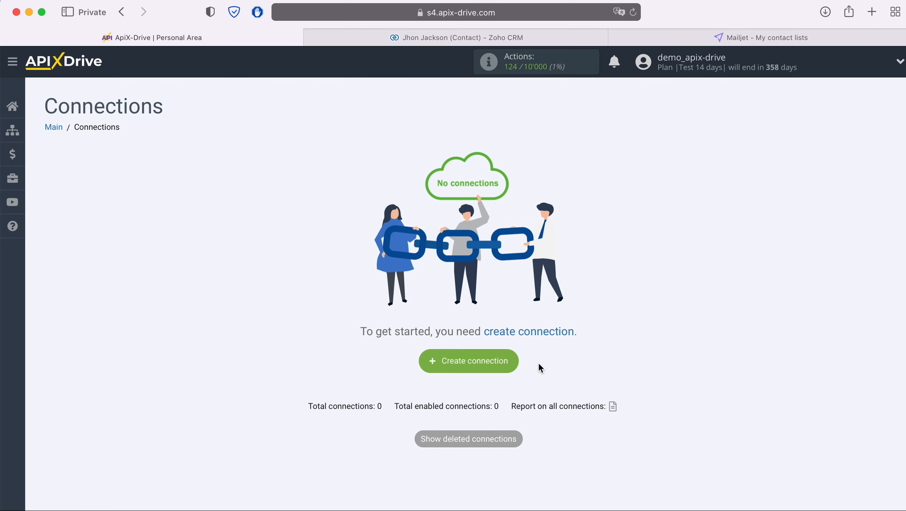
Create a new ApiX-Drive connection with Zoho CRM chosen as the source system
left_click(515, 362)
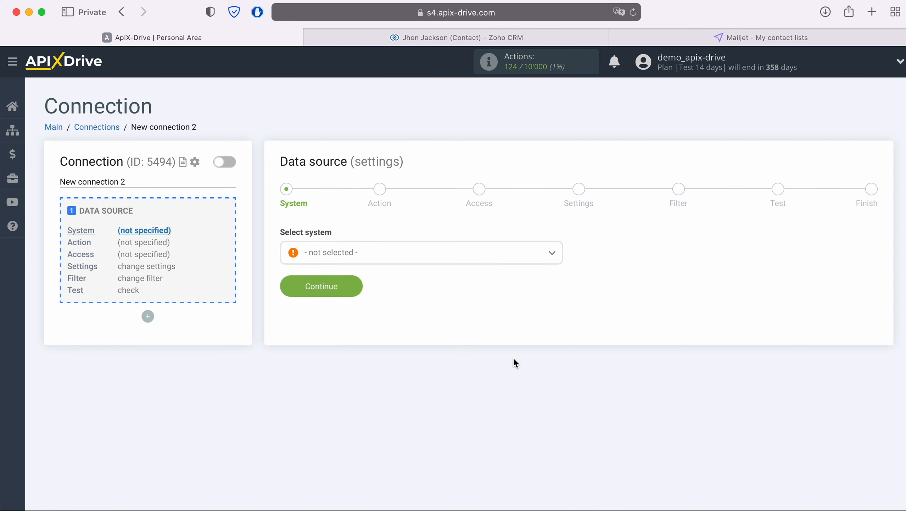
left_click(454, 261)
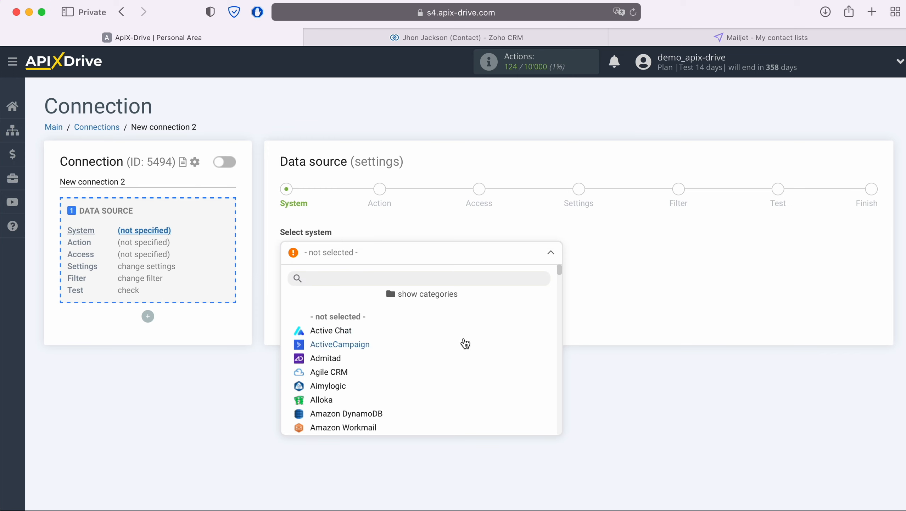
scroll(465, 344, "down", 20)
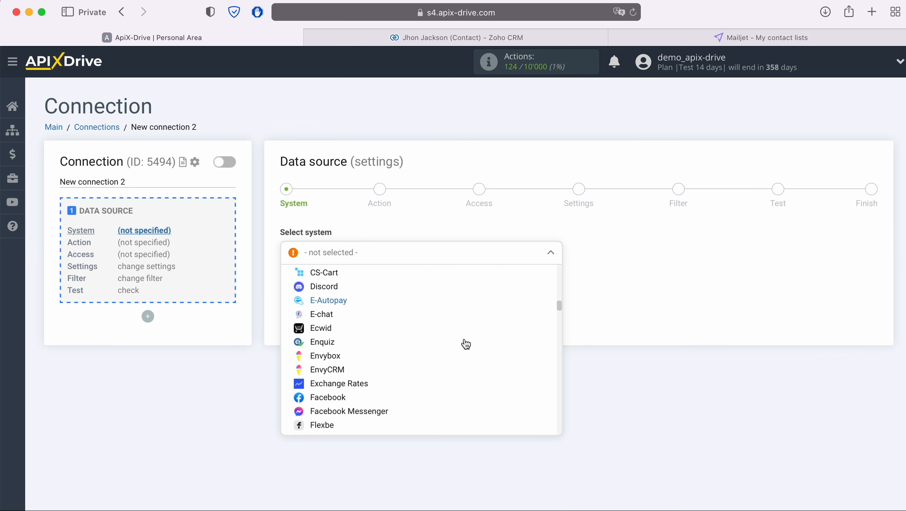
scroll(465, 344, "down", 20)
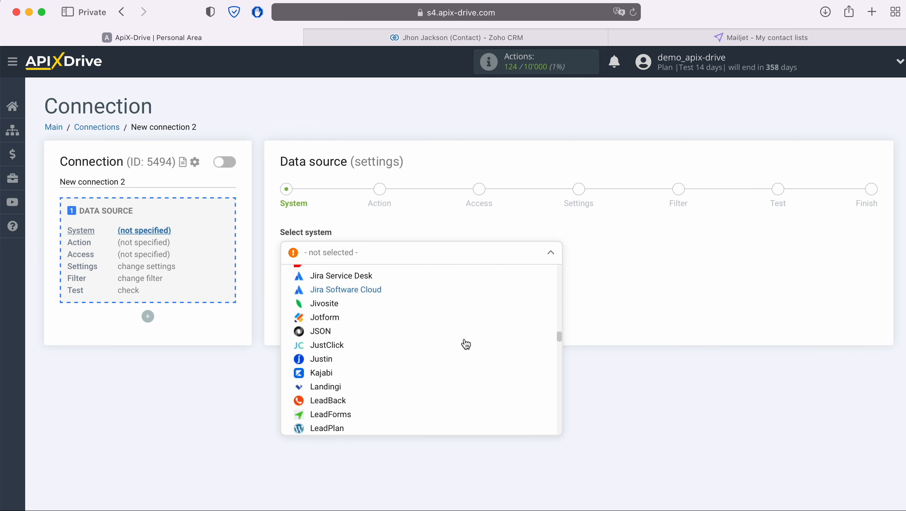
scroll(466, 343, "down", 20)
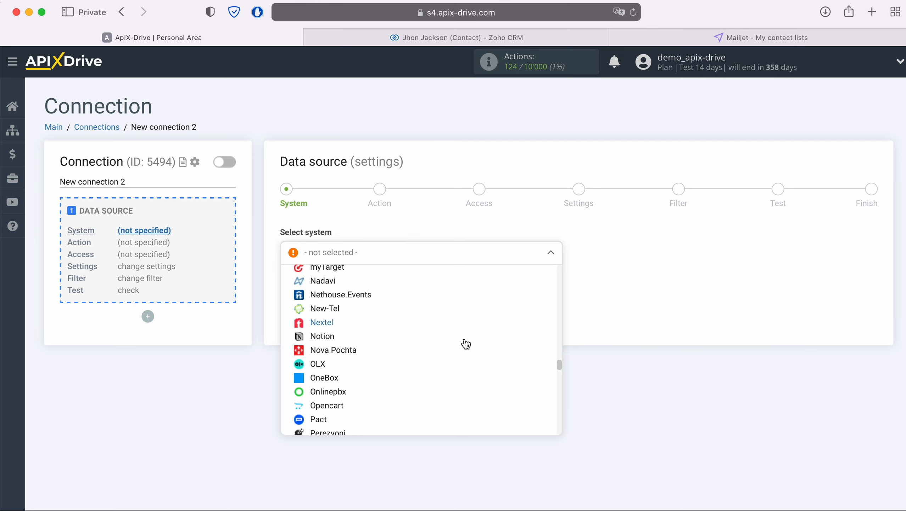
scroll(466, 344, "down", 20)
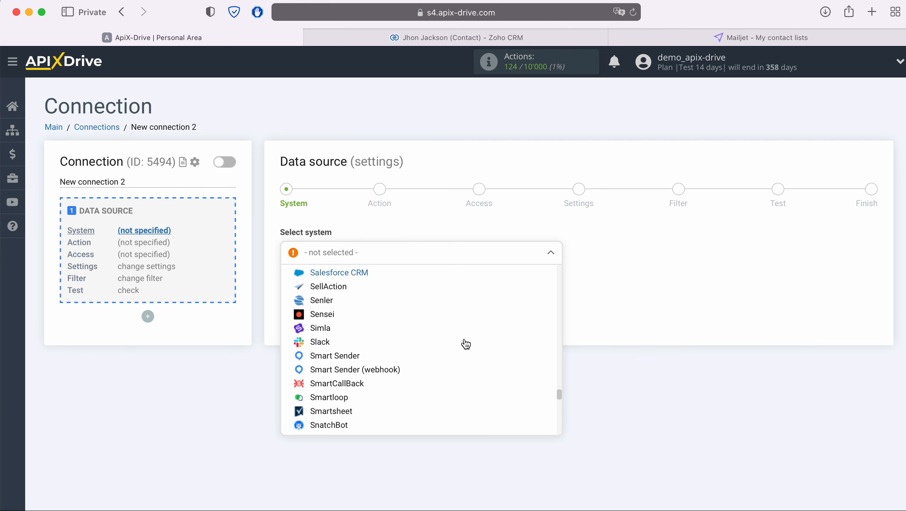
scroll(466, 344, "down", 20)
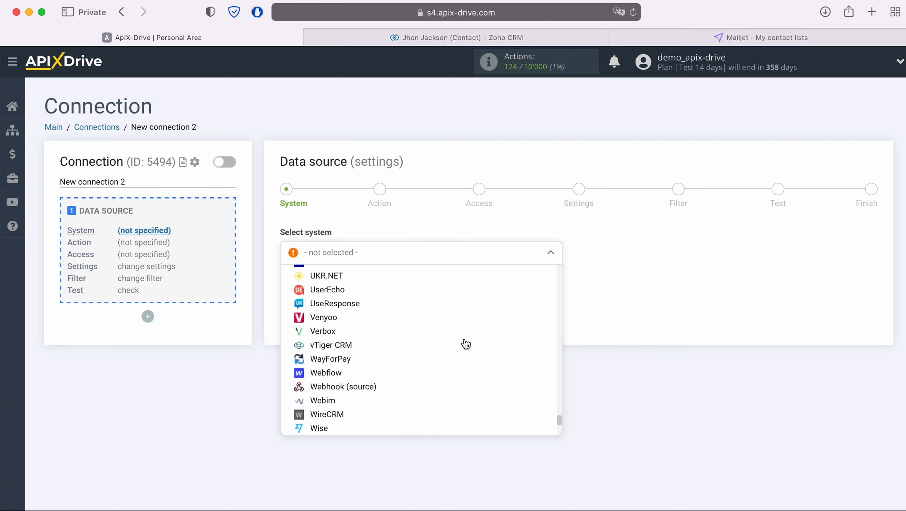
scroll(465, 344, "down", 10)
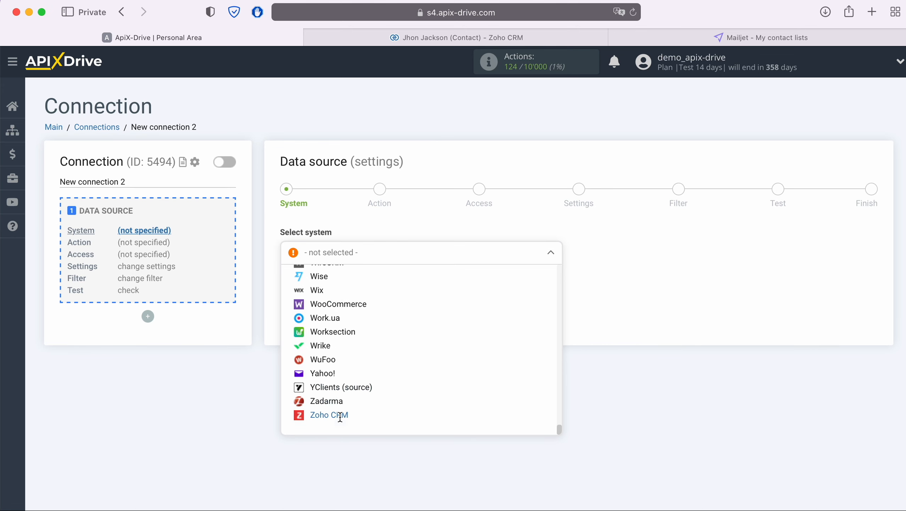
left_click(340, 414)
left_click(346, 289)
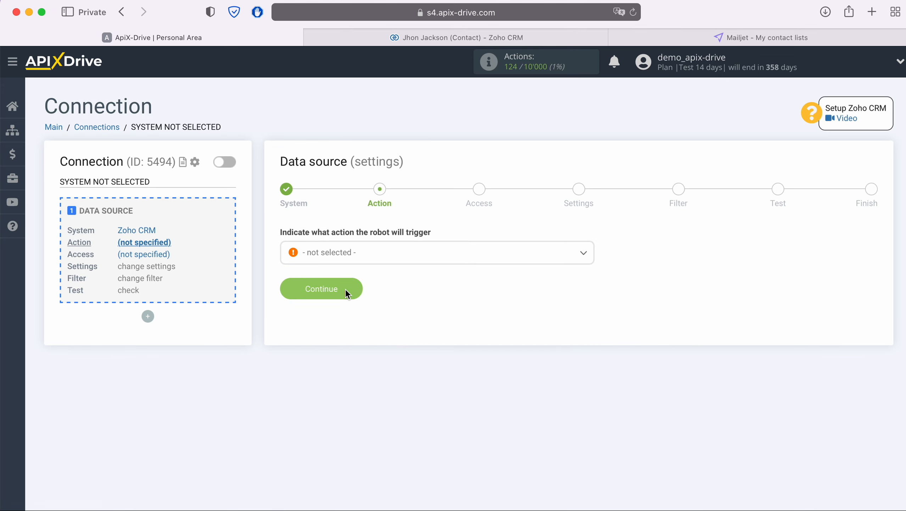
Set the trigger action to Get Contacts (new) and begin linking the Zoho CRM account
left_click(394, 256)
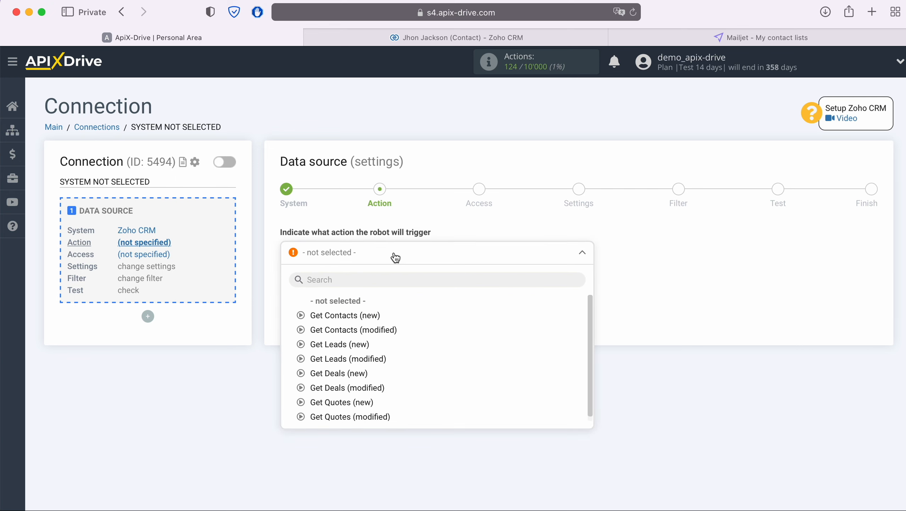
left_click(358, 315)
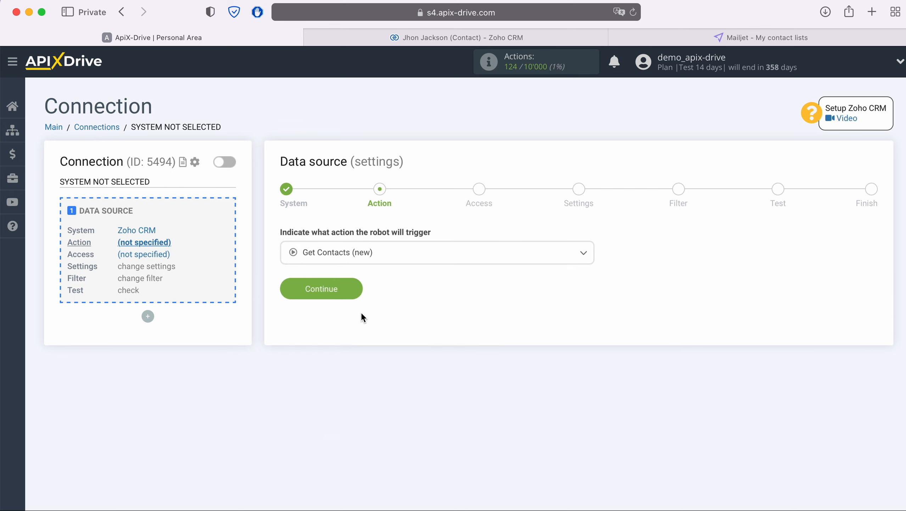
left_click(359, 292)
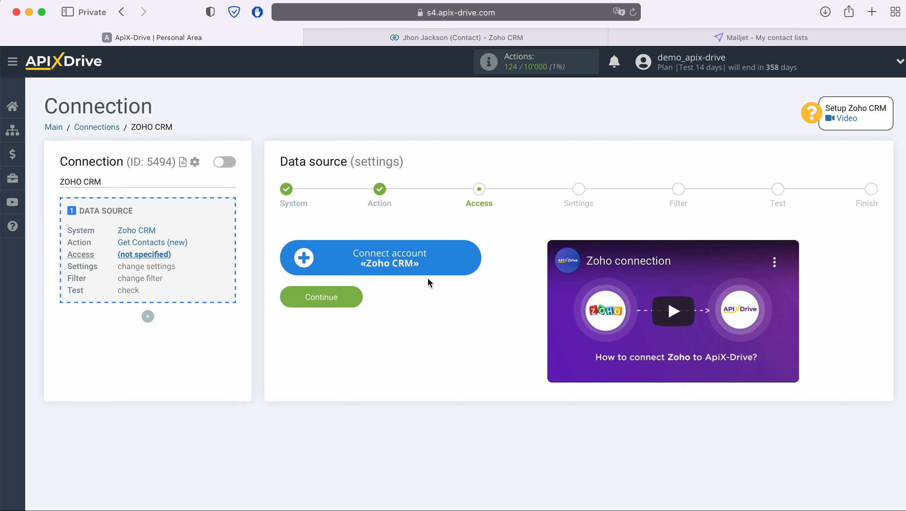
left_click(469, 259)
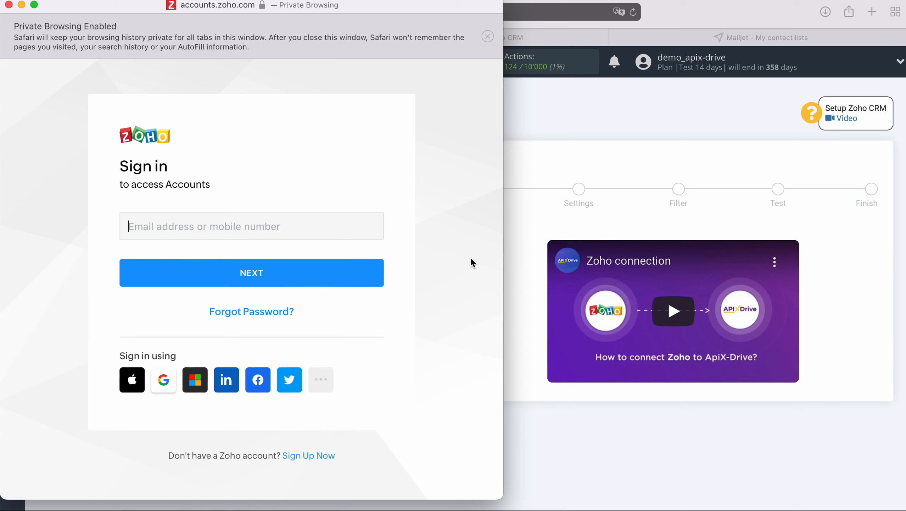
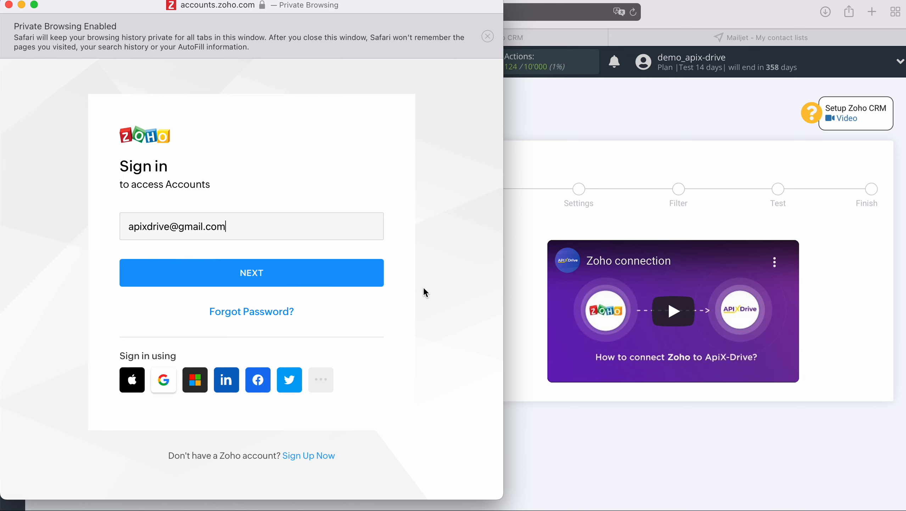
Sign in to Zoho with the account e-mail and saved password, then accept ApiX Drive's access
left_click(311, 282)
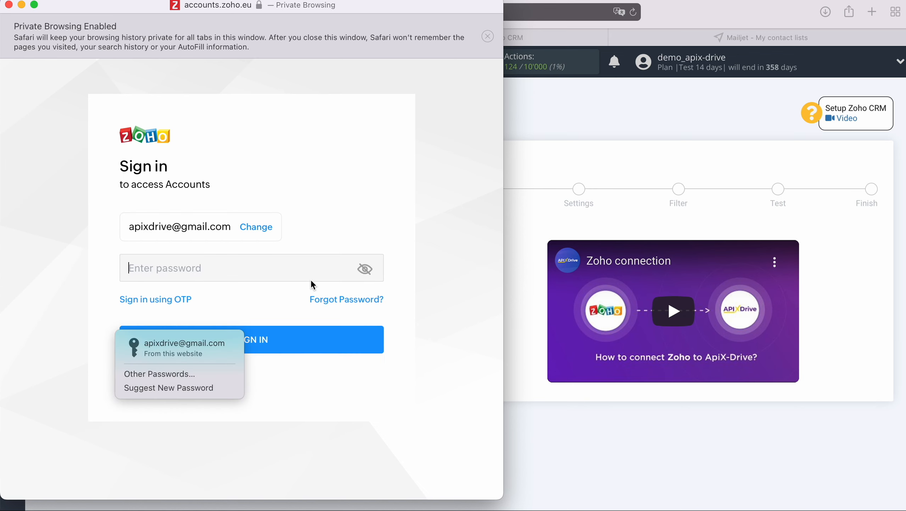
left_click(224, 344)
left_click(293, 343)
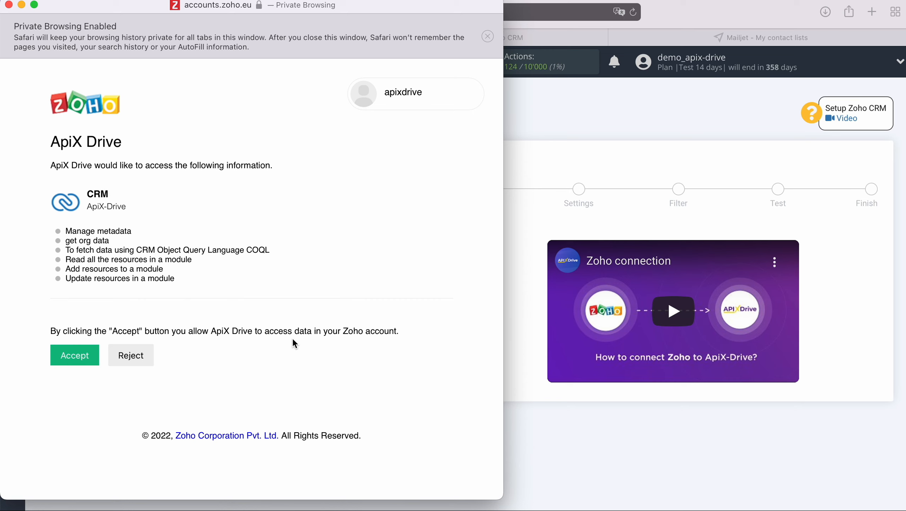
left_click(90, 354)
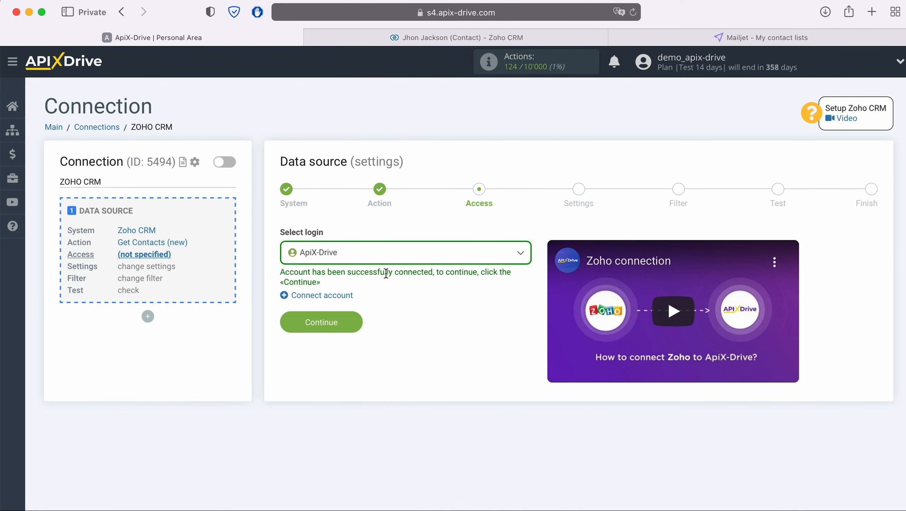
Select the connected Zoho CRM login and pass the settings and filter steps without filters
left_click(398, 253)
left_click(339, 329)
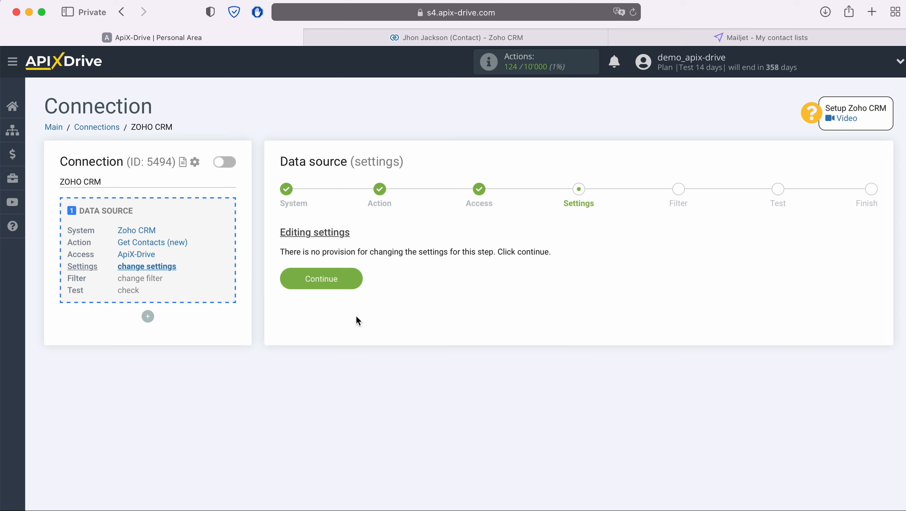
left_click(357, 278)
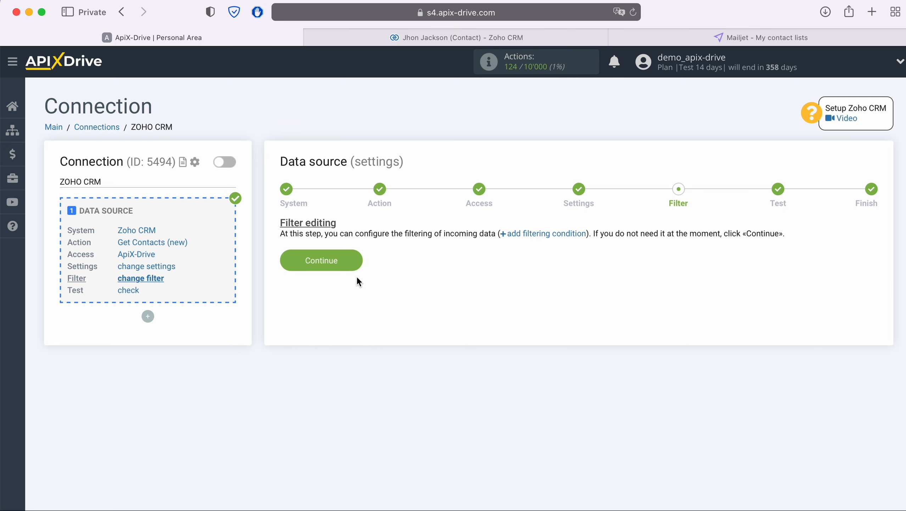
left_click(356, 257)
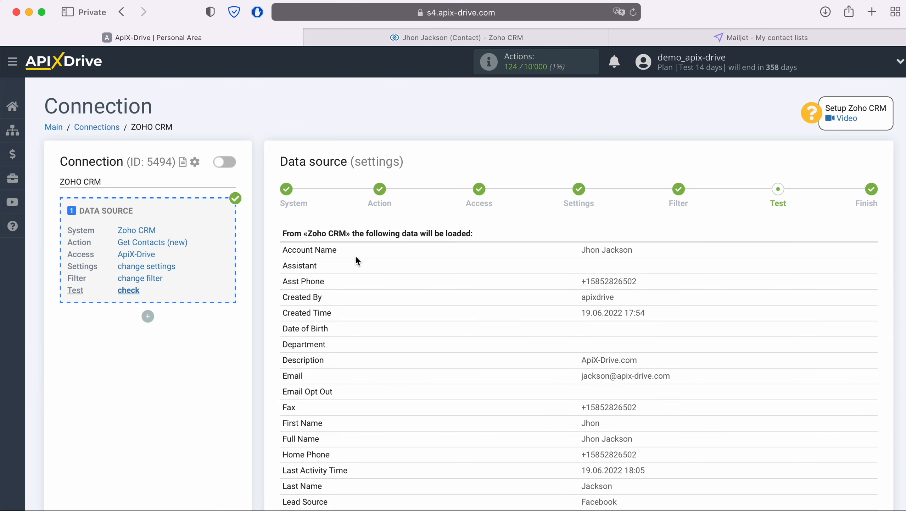
Review the sample Zoho contact fields in the test data and finish the source setup
scroll(355, 255, "down", 5)
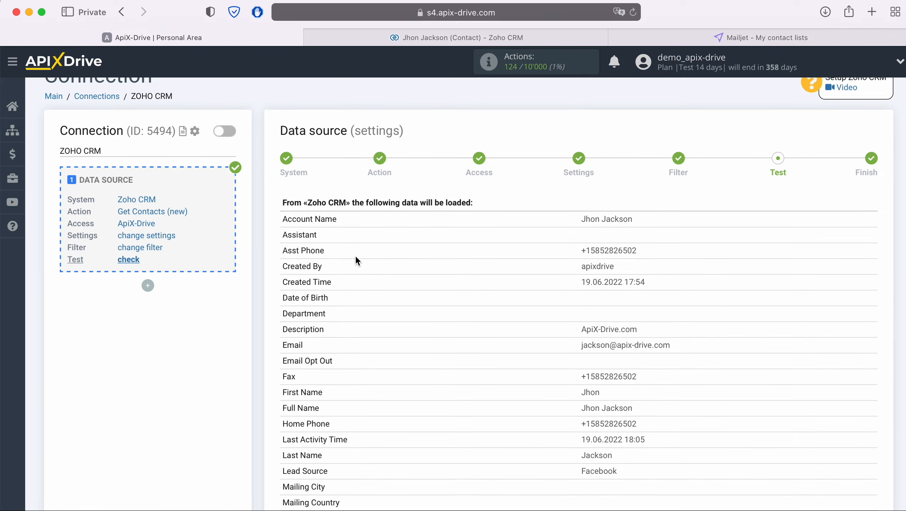
scroll(356, 257, "down", 5)
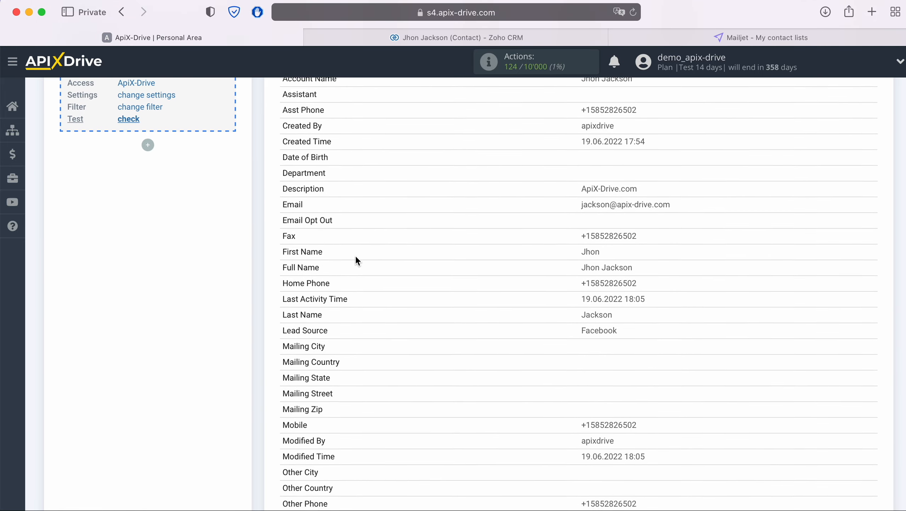
scroll(355, 256, "down", 8)
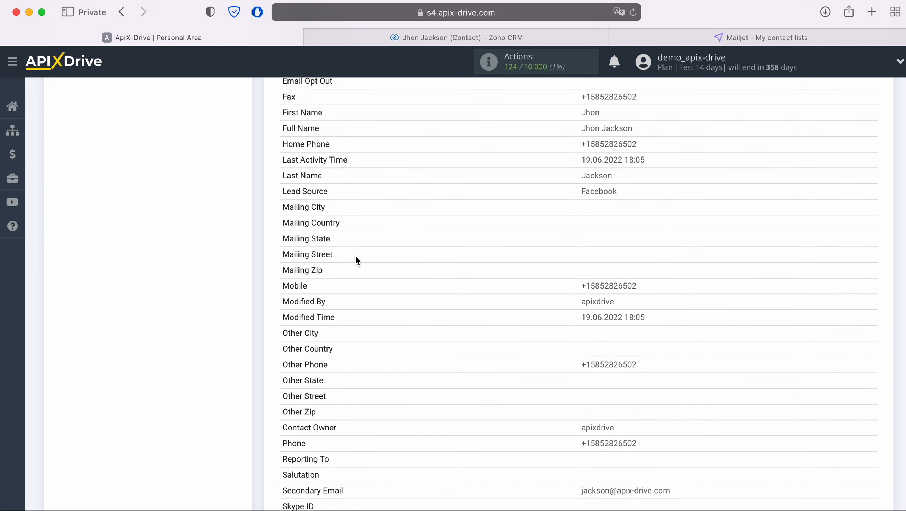
scroll(355, 255, "down", 3)
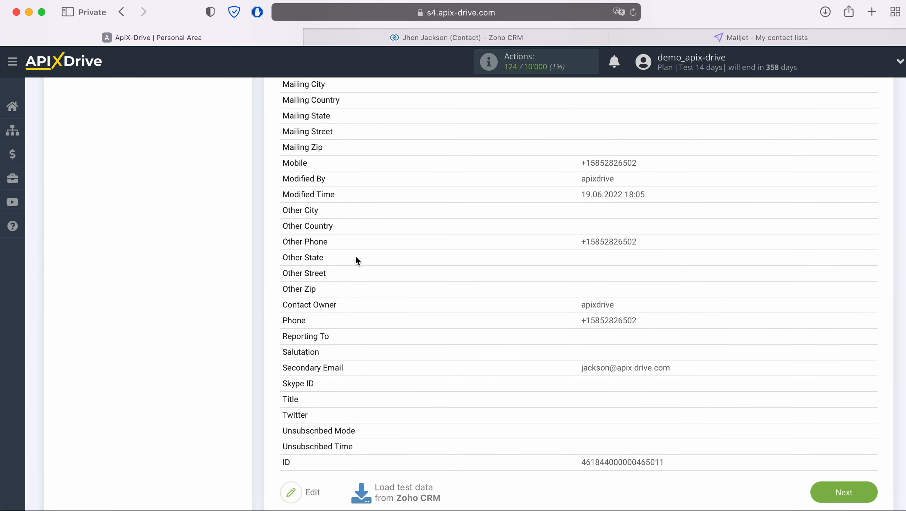
left_click(844, 478)
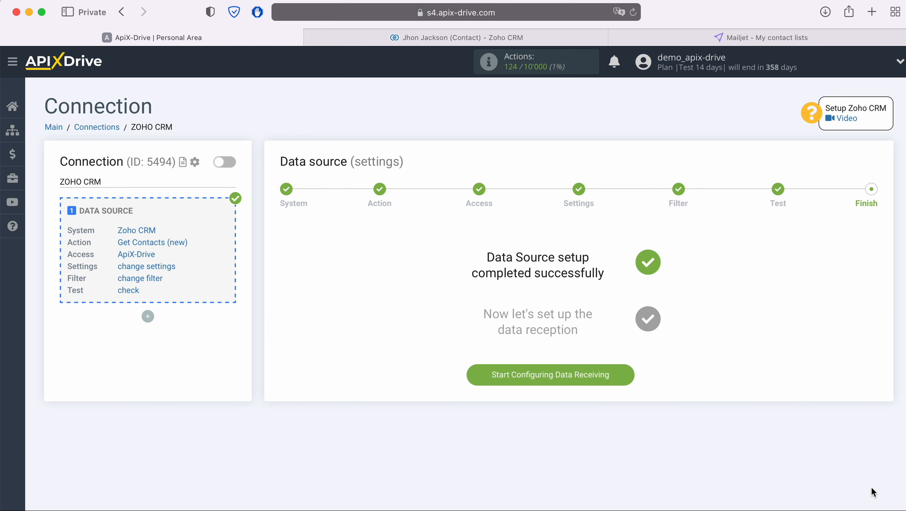
Choose Mailjet as the connection's data destination system
left_click(630, 373)
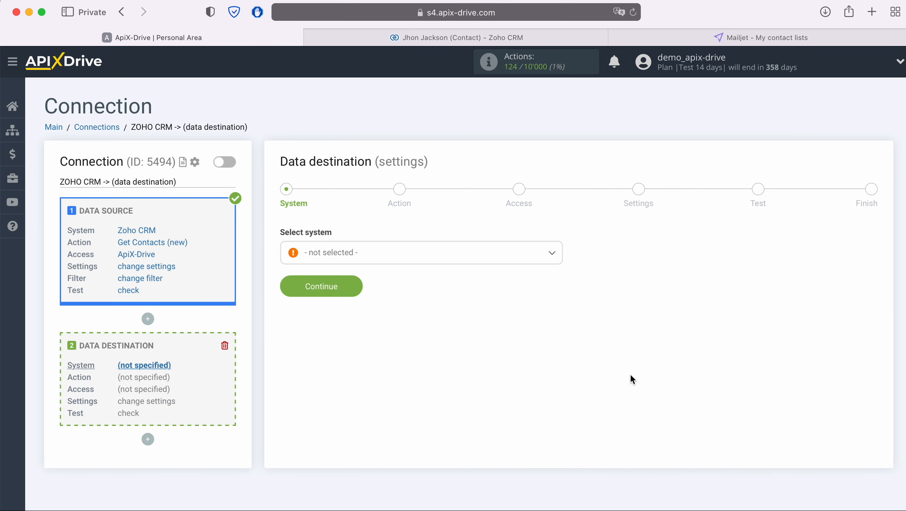
left_click(507, 255)
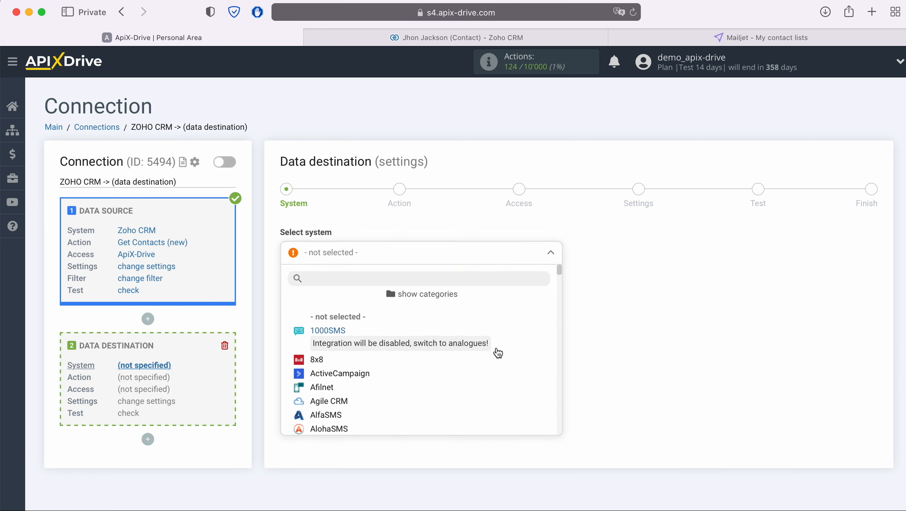
scroll(500, 363, "down", 5)
scroll(500, 364, "down", 10)
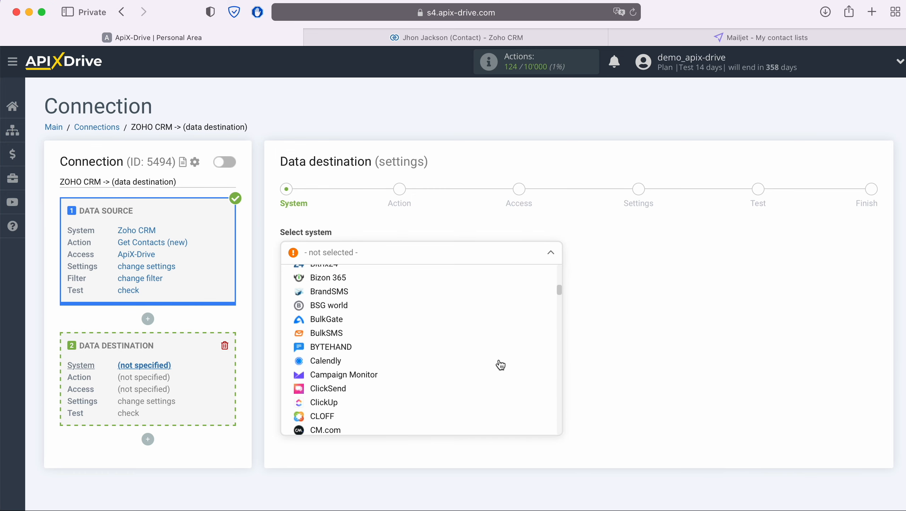
scroll(500, 364, "down", 10)
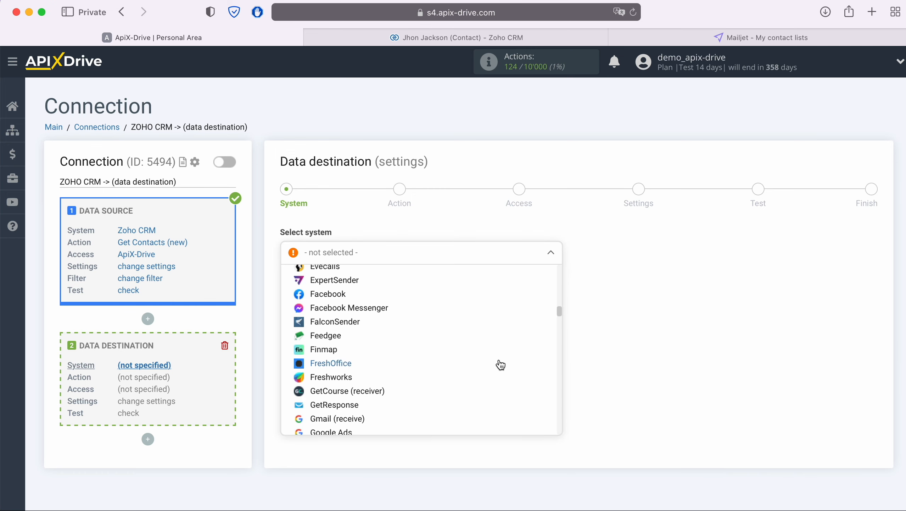
scroll(500, 364, "down", 10)
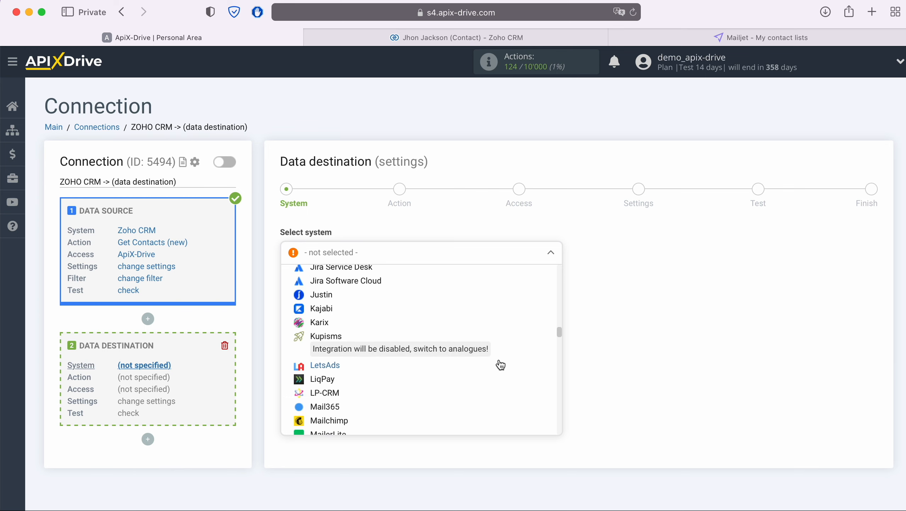
left_click(337, 354)
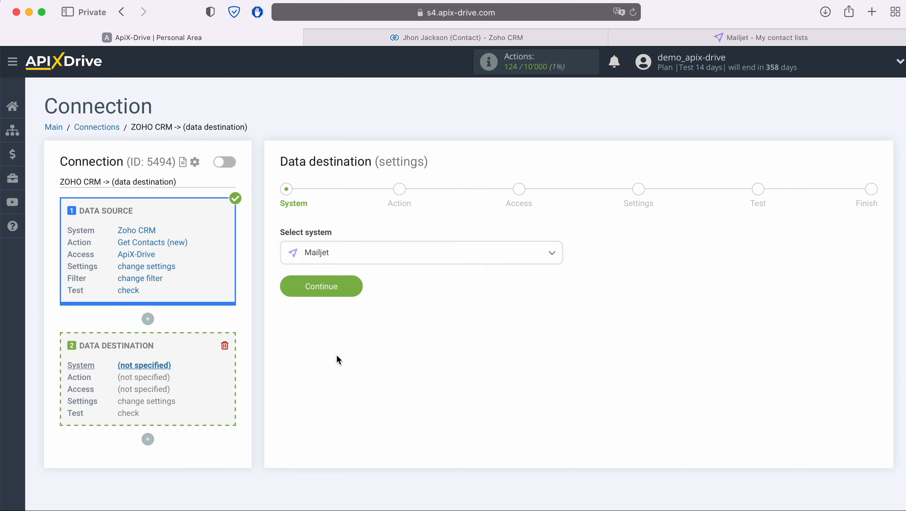
left_click(353, 288)
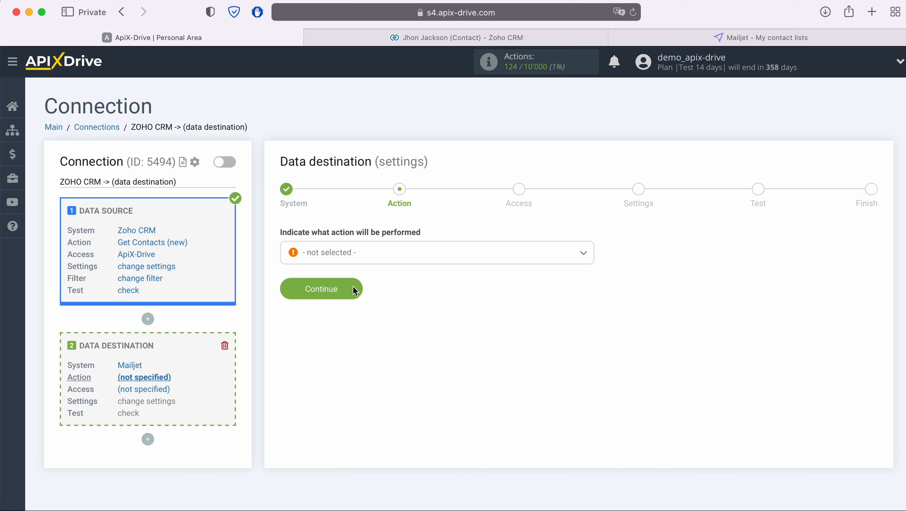
Set the Mailjet action to Add Contacts and begin connecting a Mailjet account
left_click(384, 260)
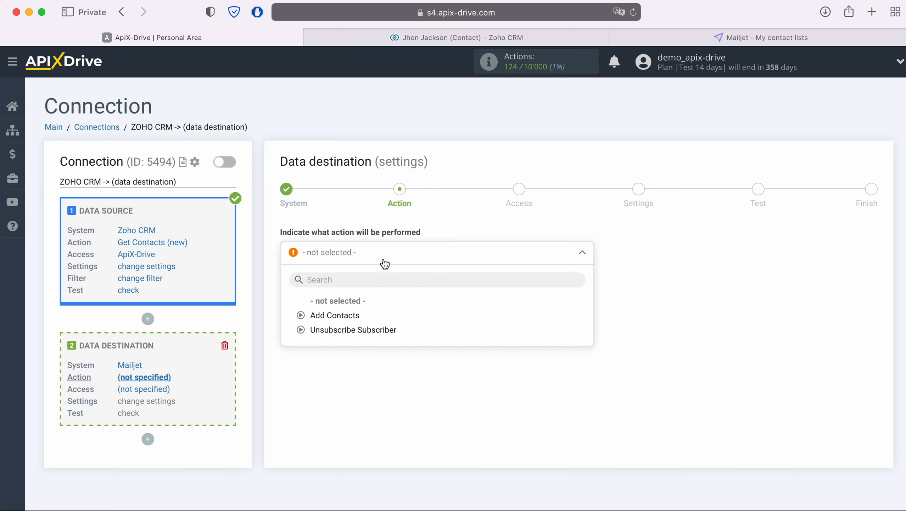
left_click(349, 315)
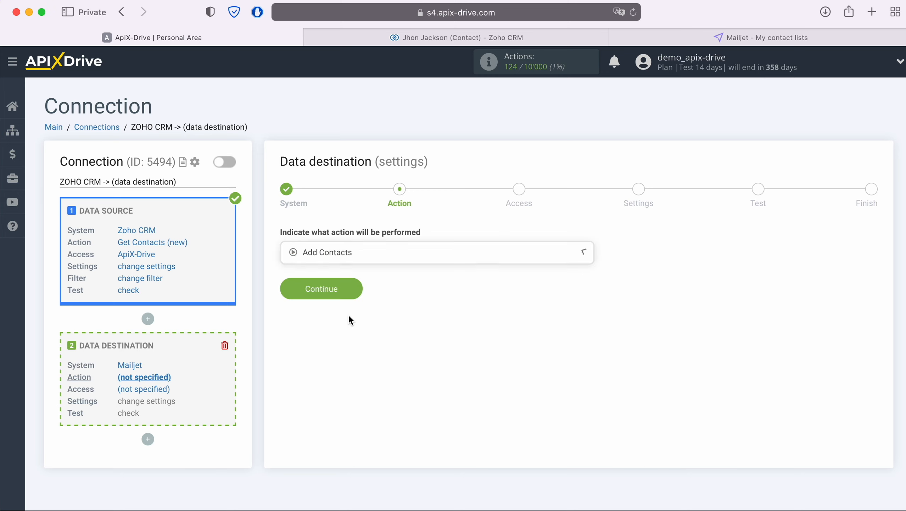
left_click(352, 293)
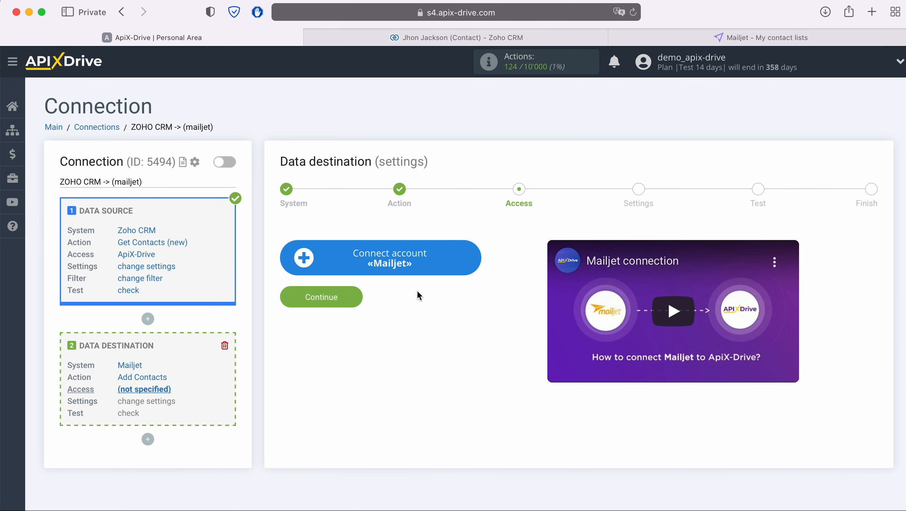
left_click(475, 260)
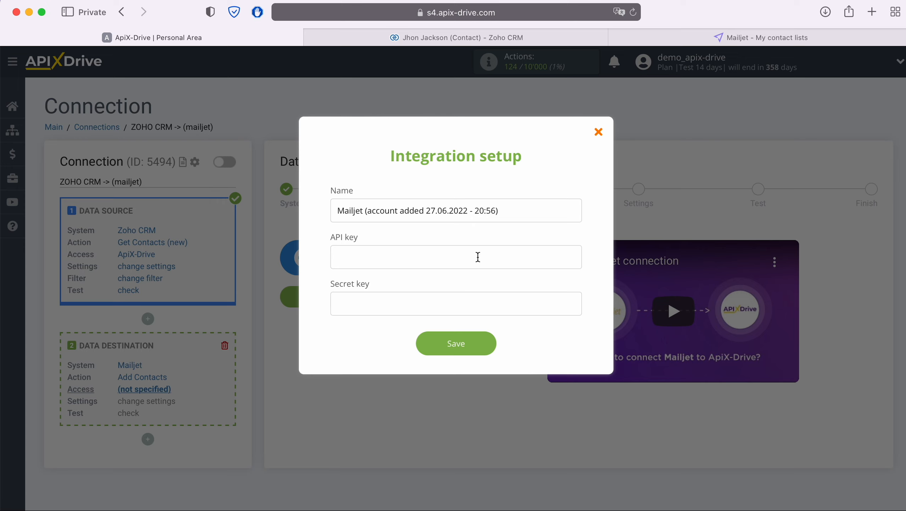
Switch to the Mailjet - My contact lists browser tab
left_click(716, 39)
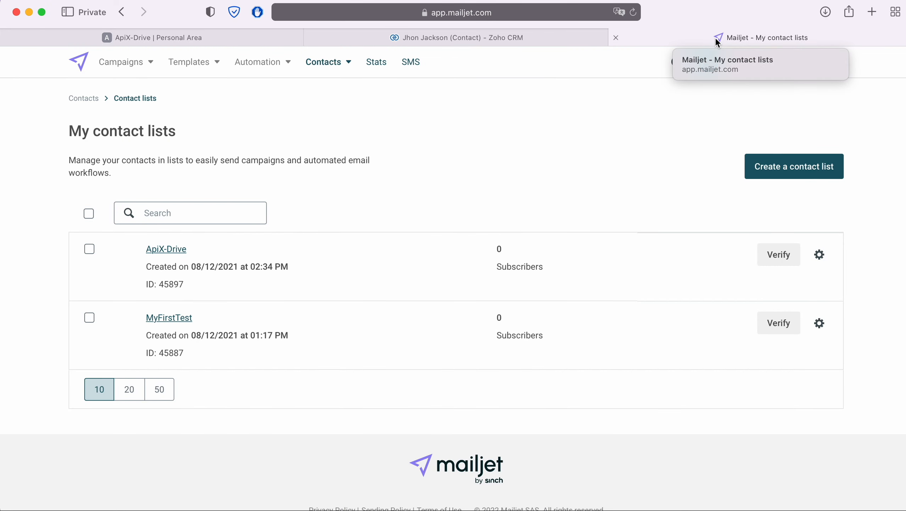
Open API Key Management (Primary and Sub-account) via the account menu's Account settings
left_click(831, 62)
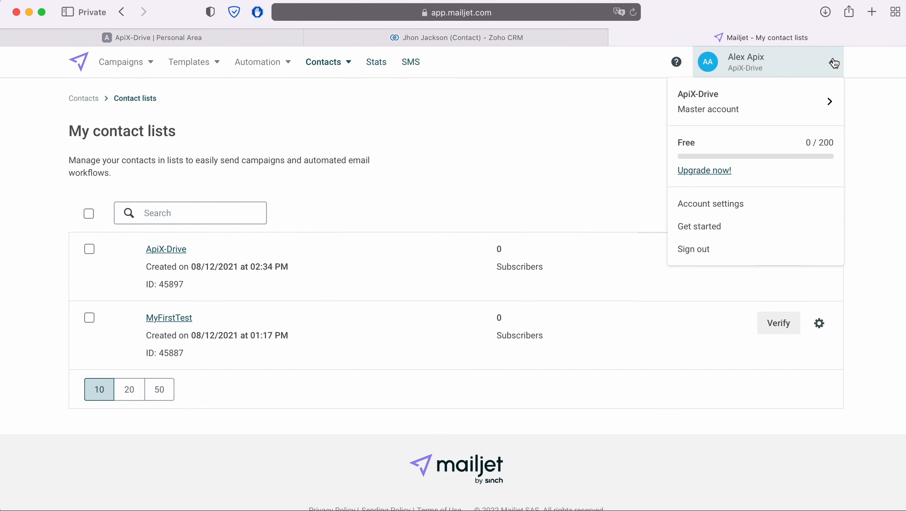
left_click(730, 203)
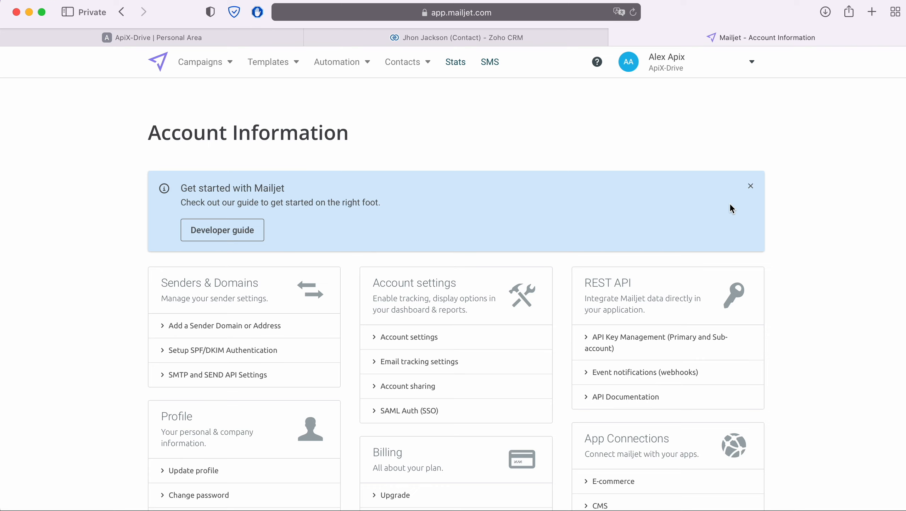
left_click(659, 338)
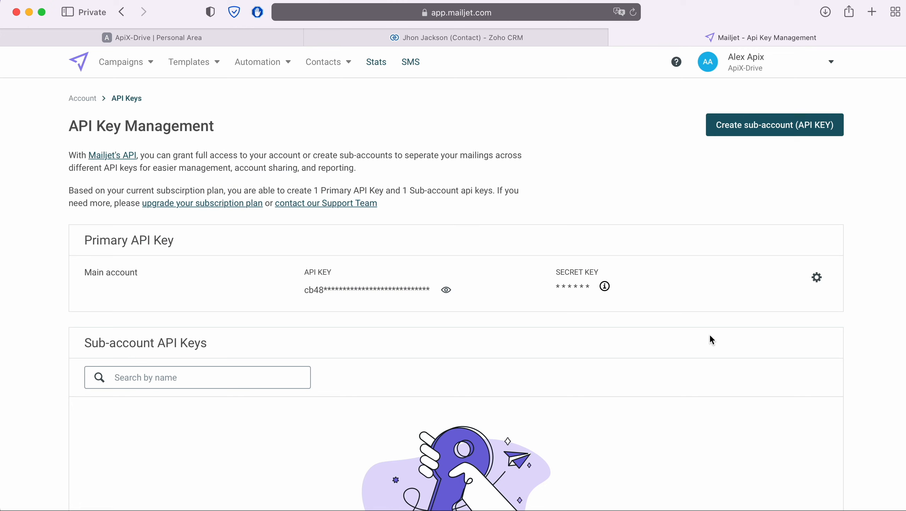
Reset the main account's secret key, confirming with RESET
left_click(818, 277)
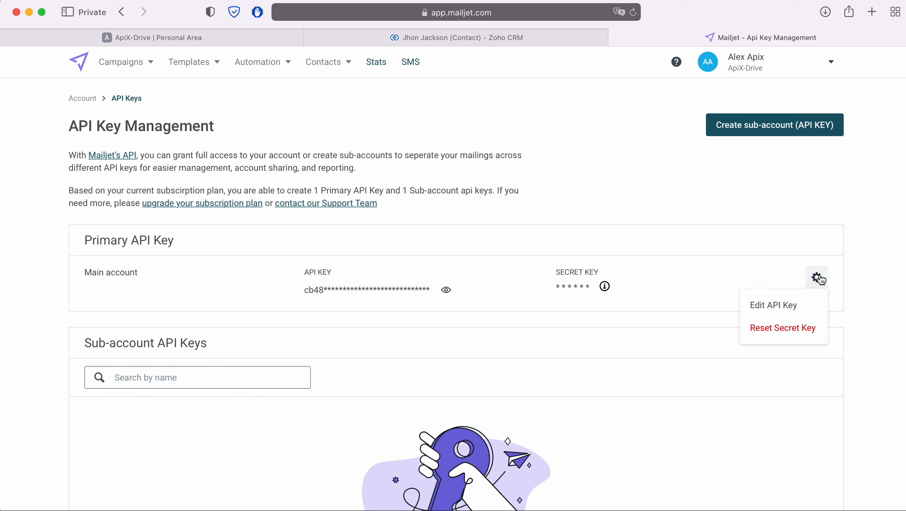
left_click(802, 328)
type("RE")
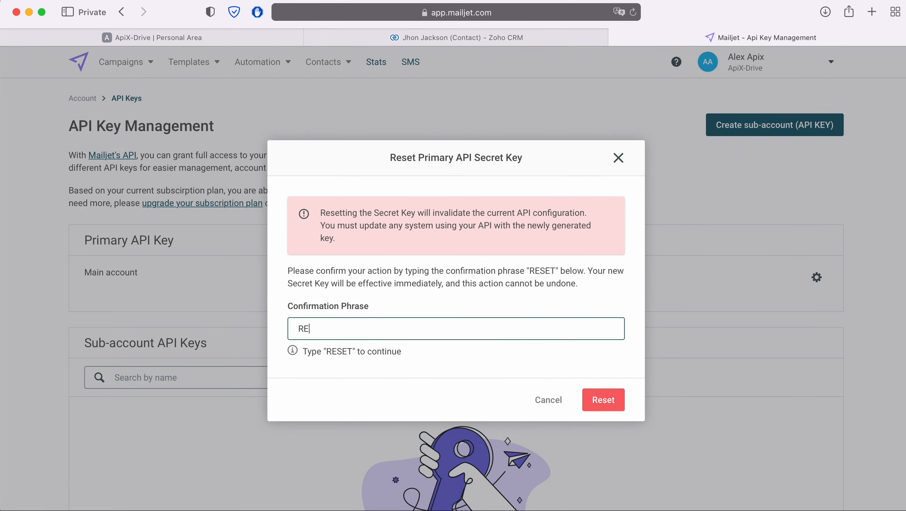
type("SET")
left_click(595, 398)
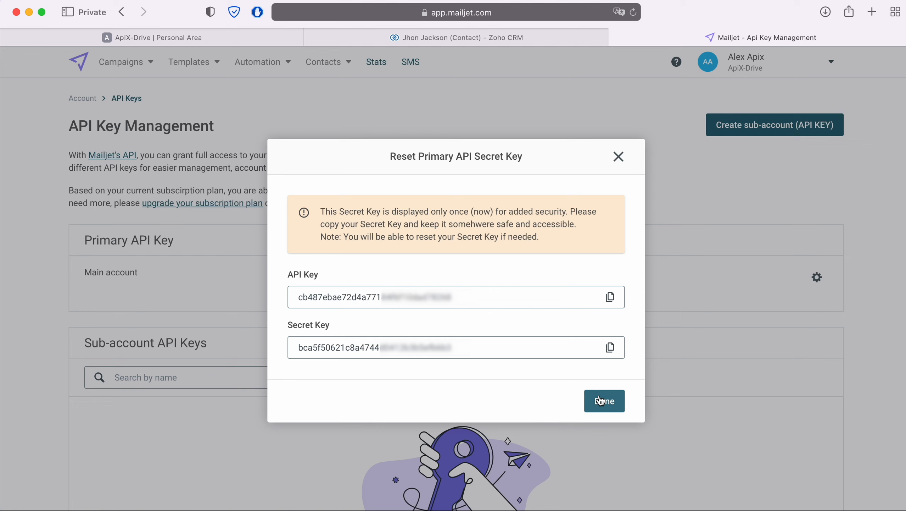
Select and copy the newly shown API key
left_click_drag(475, 300, 300, 299)
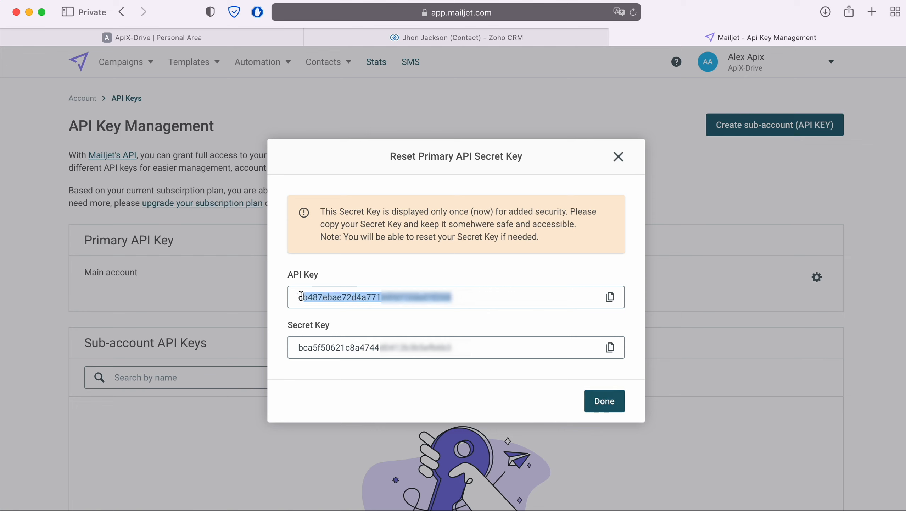
right_click(312, 295)
left_click(355, 425)
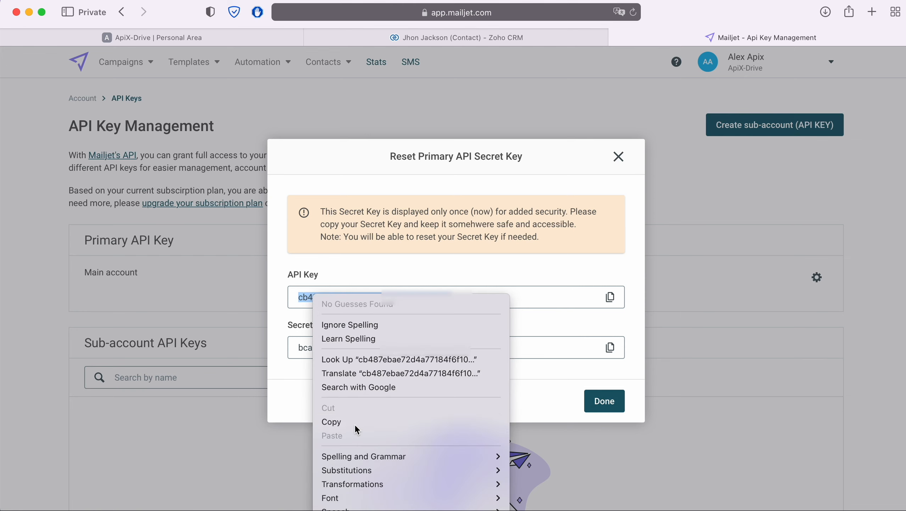
Paste the copied Mailjet API key into ApiX-Drive's API key field
left_click(228, 35)
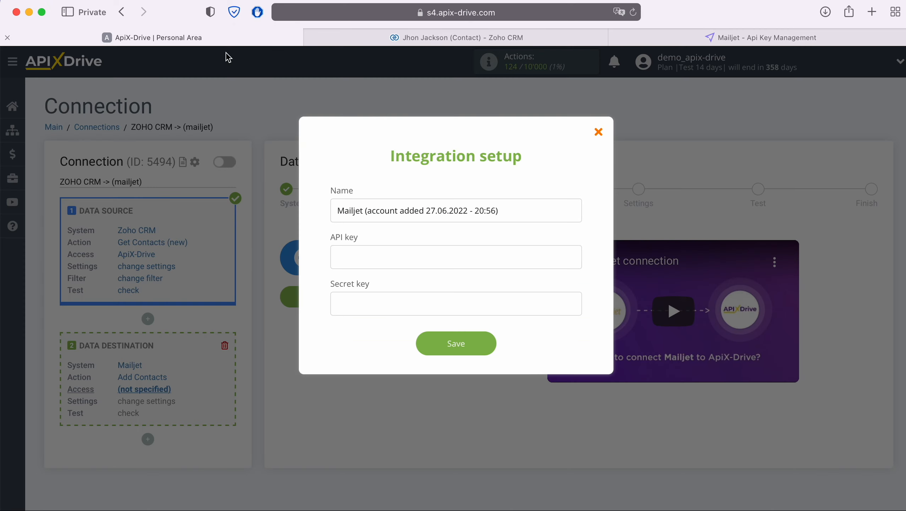
right_click(371, 253)
left_click(410, 289)
Copy the Mailjet Secret Key into the Secret key field and save the Mailjet account
left_click(755, 36)
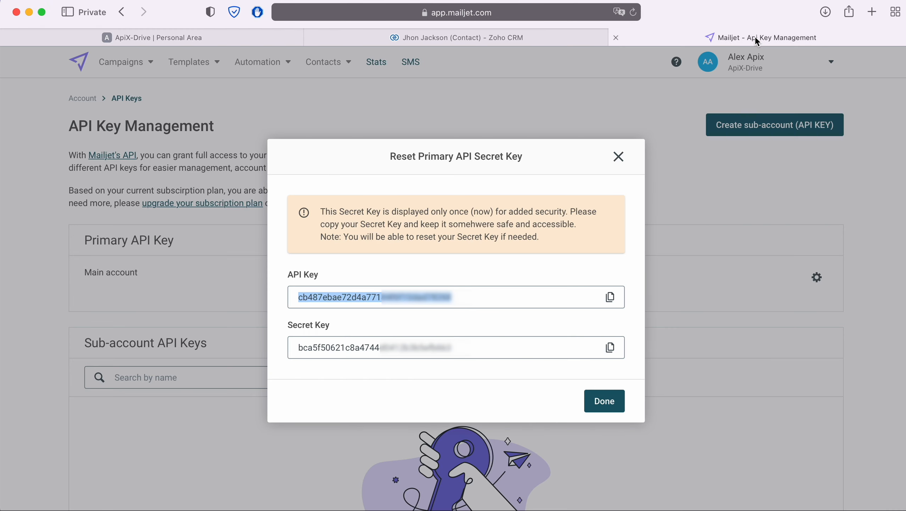
left_click_drag(460, 353, 299, 352)
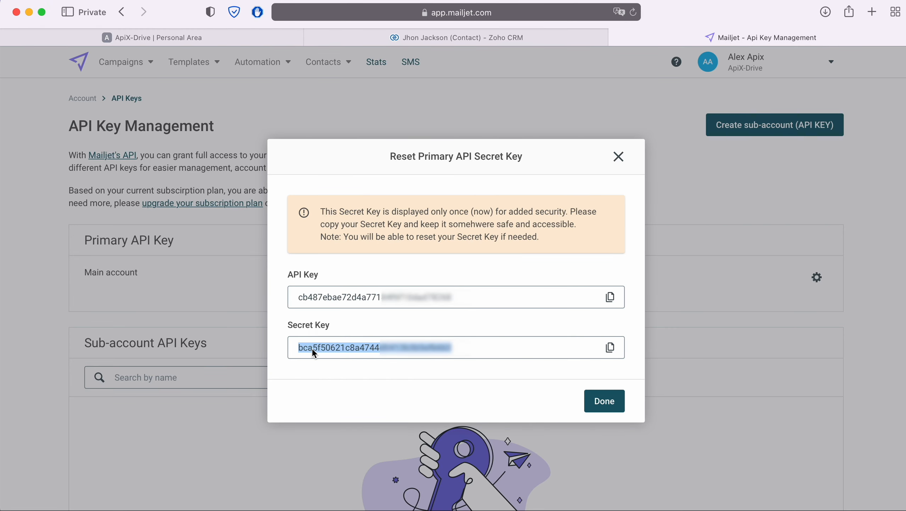
right_click(315, 354)
left_click(358, 437)
left_click(229, 36)
right_click(399, 310)
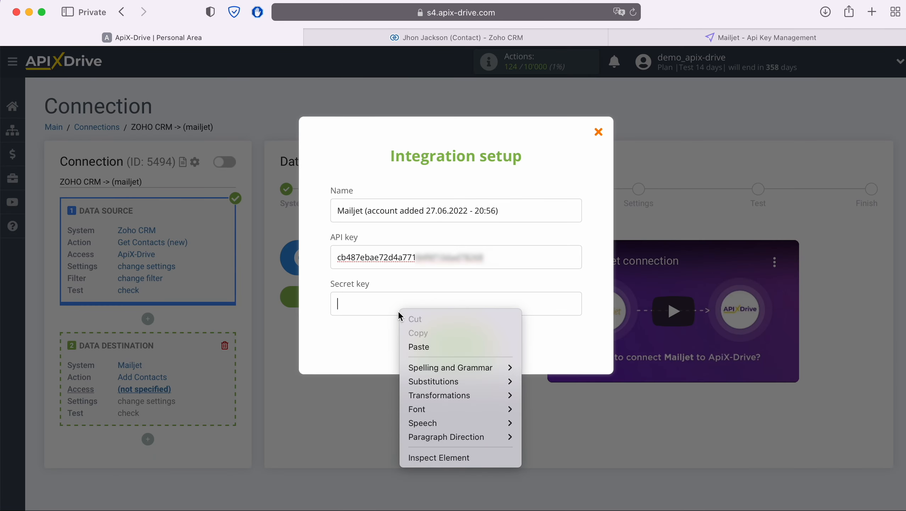
left_click(419, 343)
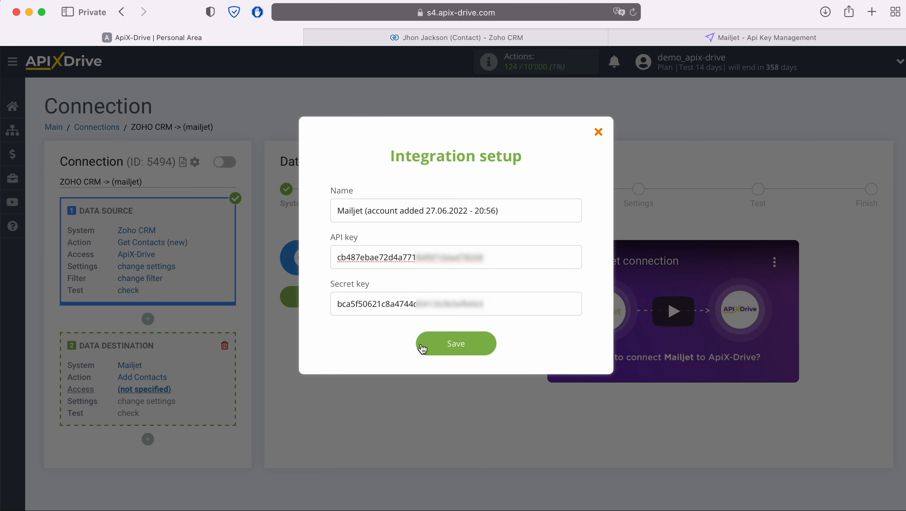
left_click(483, 341)
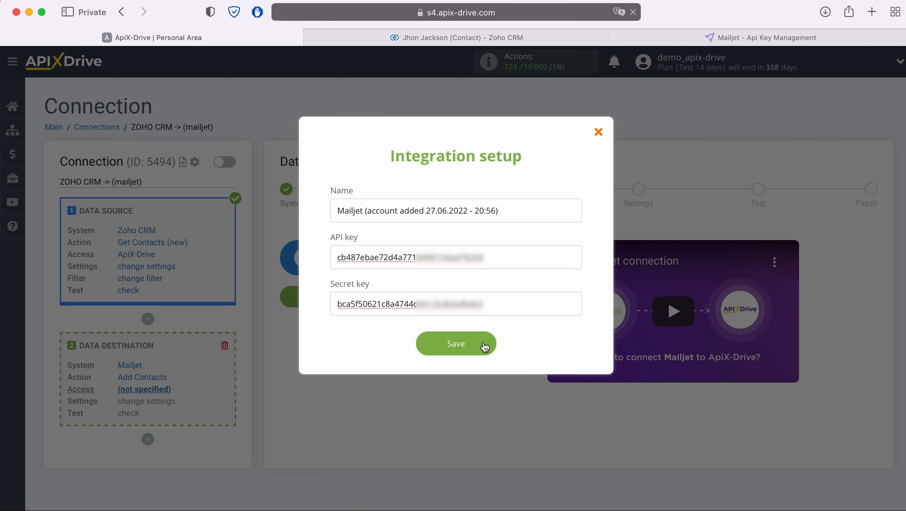
Pick the new Mailjet account as the destination login and continue to Settings
left_click(477, 258)
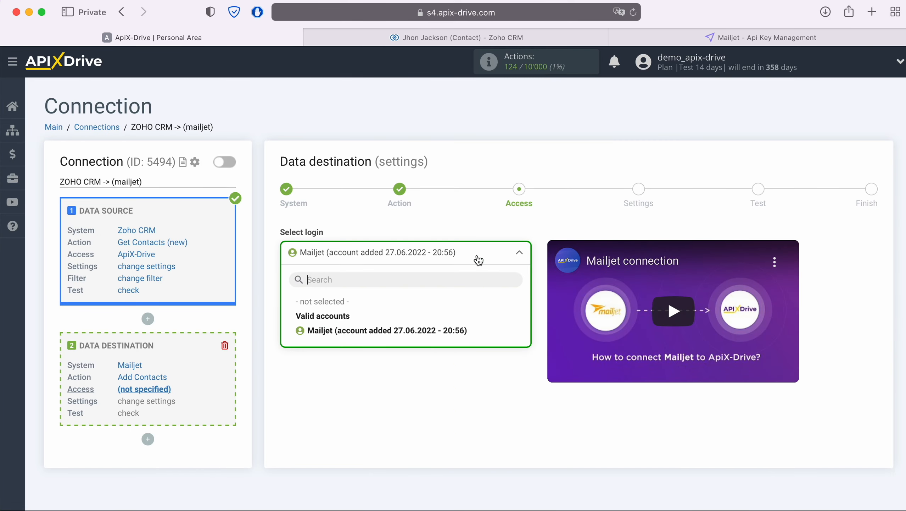
left_click(450, 329)
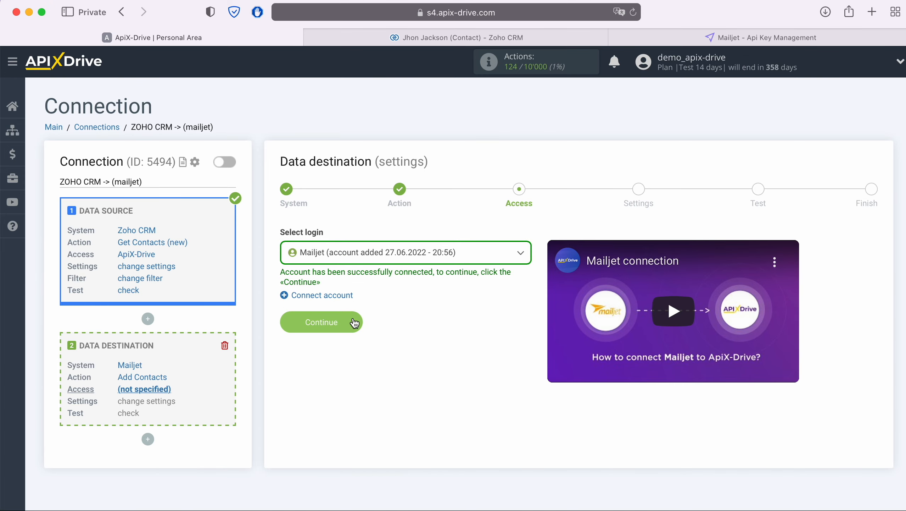
left_click(352, 317)
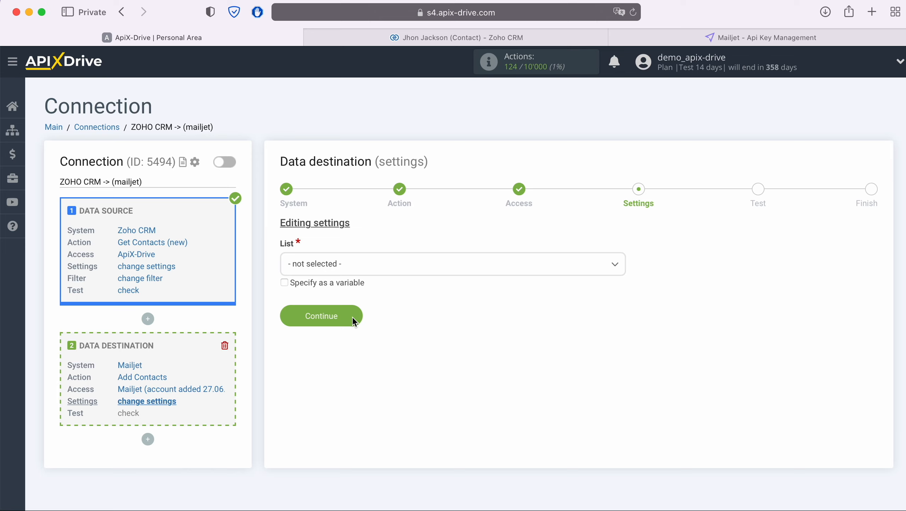
Choose the ApiX-Drive list as the Mailjet destination List
left_click(365, 264)
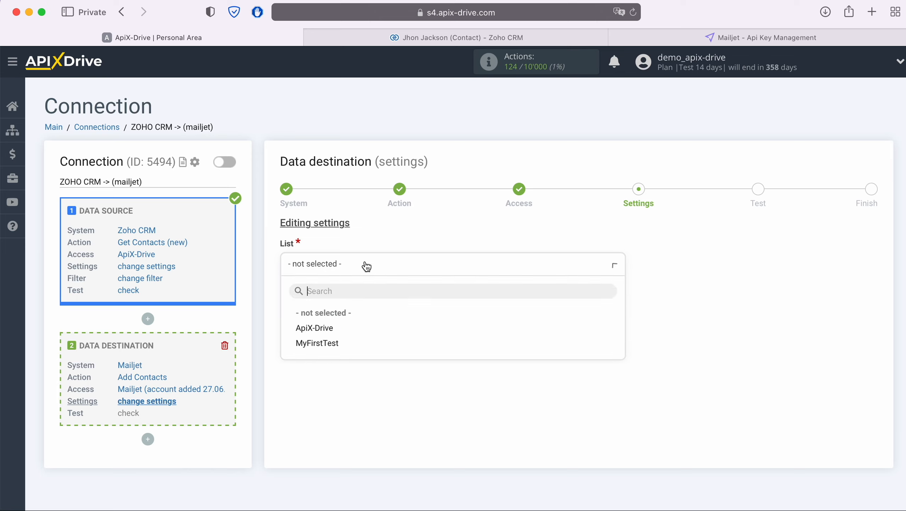
left_click(327, 329)
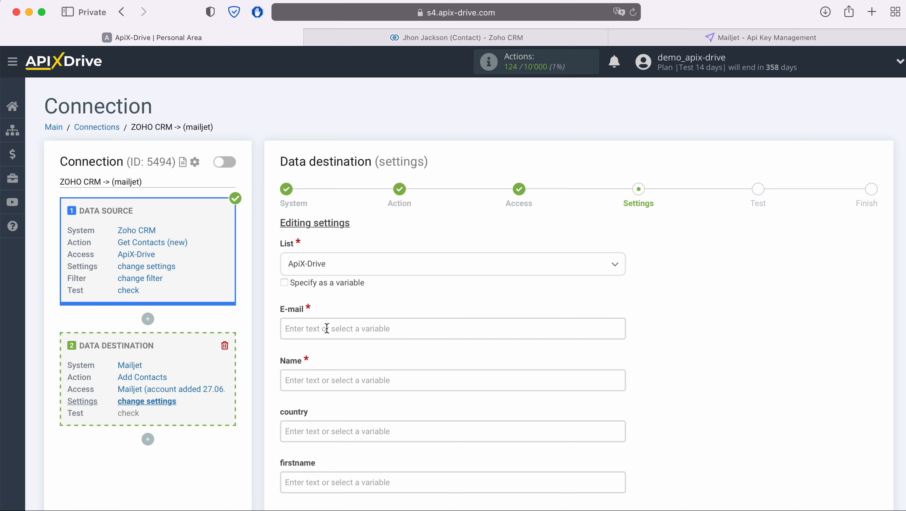
Map Zoho CRM Email to E-mail and First Name to Name
left_click(327, 329)
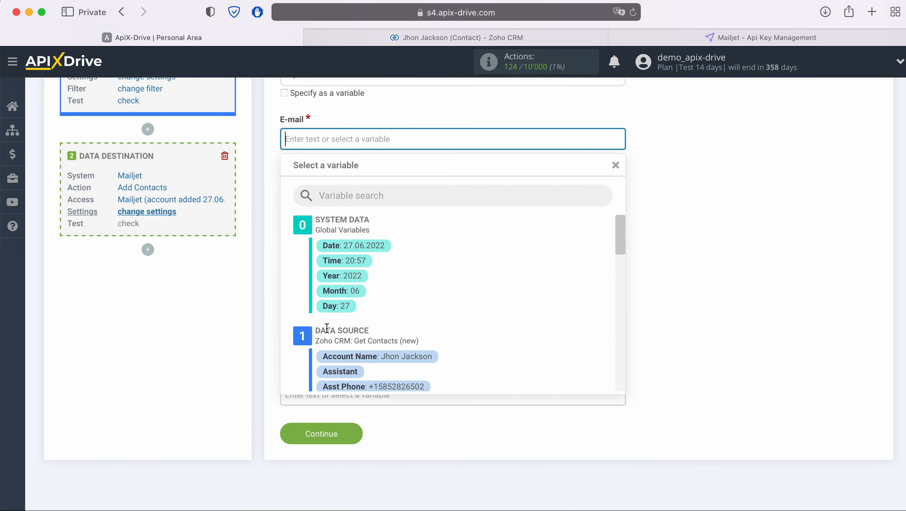
scroll(516, 313, "down", 5)
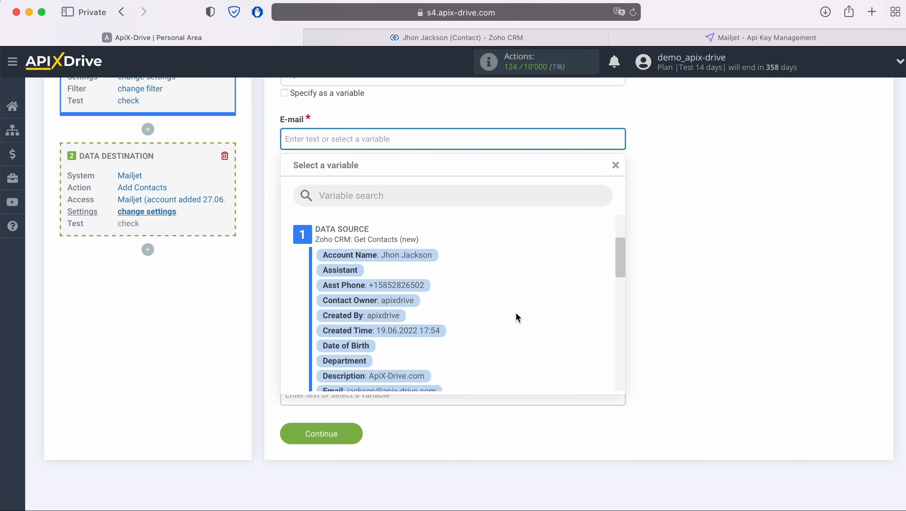
scroll(517, 316, "down", 1)
left_click(427, 348)
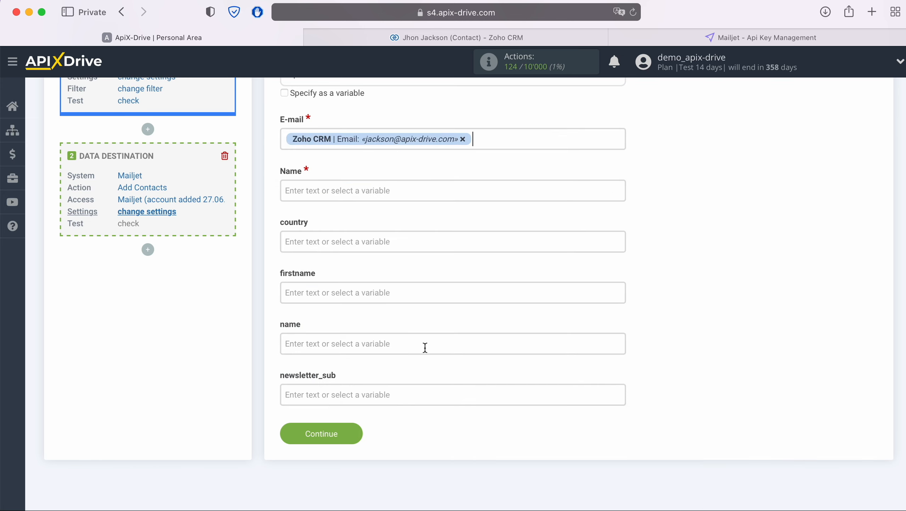
left_click(363, 189)
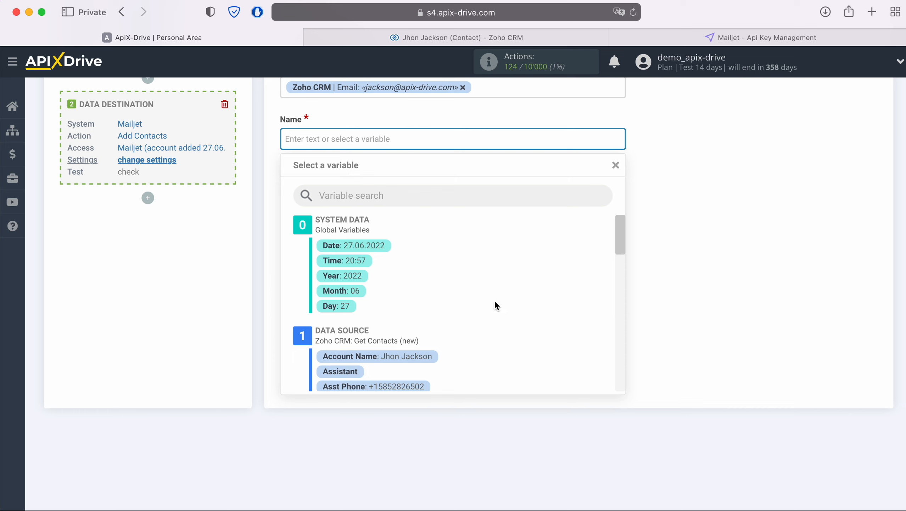
scroll(495, 302, "down", 2)
scroll(495, 302, "down", 5)
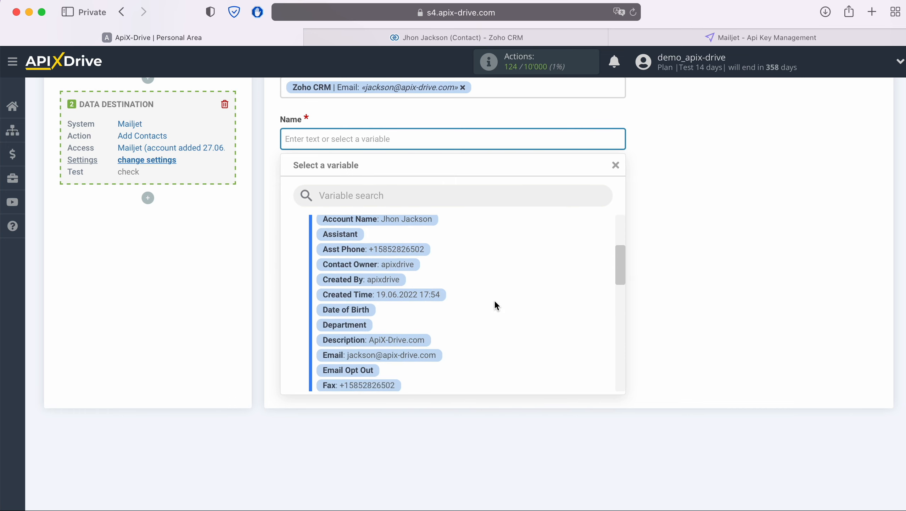
scroll(495, 303, "down", 1)
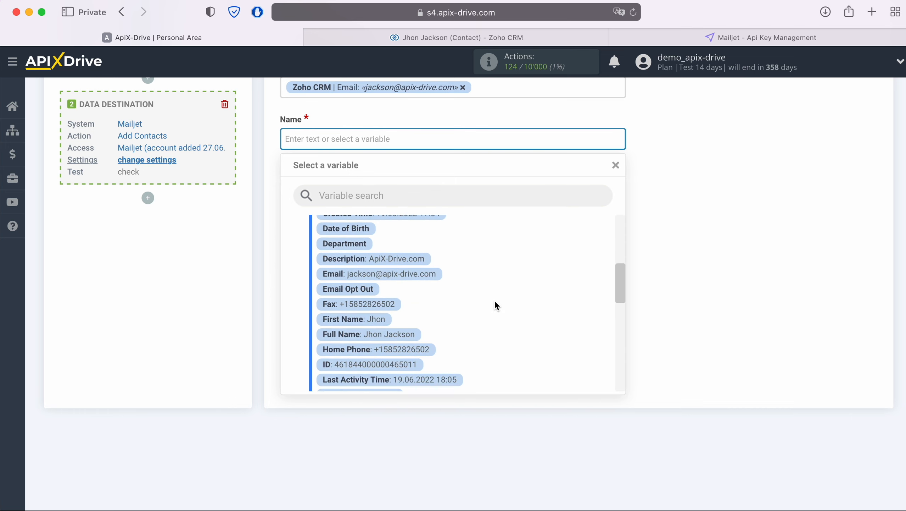
left_click(372, 318)
Map First Name to firstname and Full Name to name, then send test data to Mailjet
left_click(360, 241)
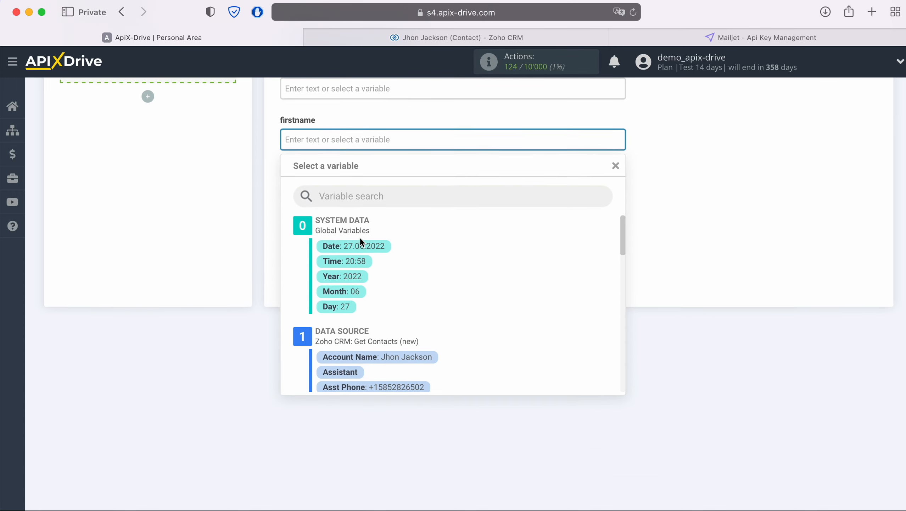
scroll(483, 313, "down", 5)
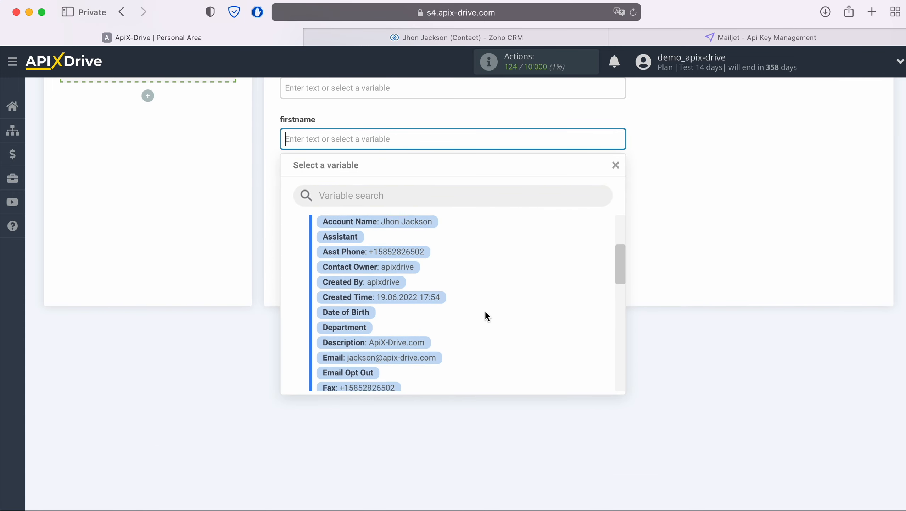
scroll(485, 313, "down", 3)
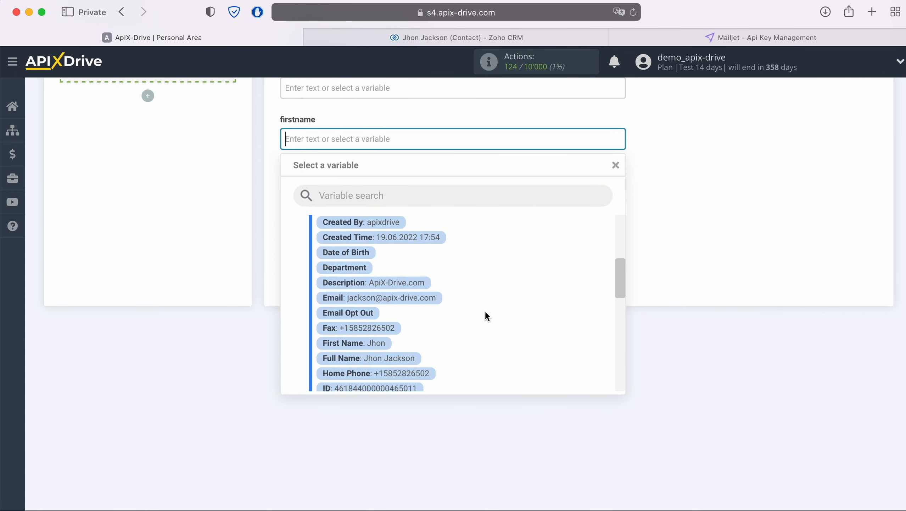
left_click(374, 325)
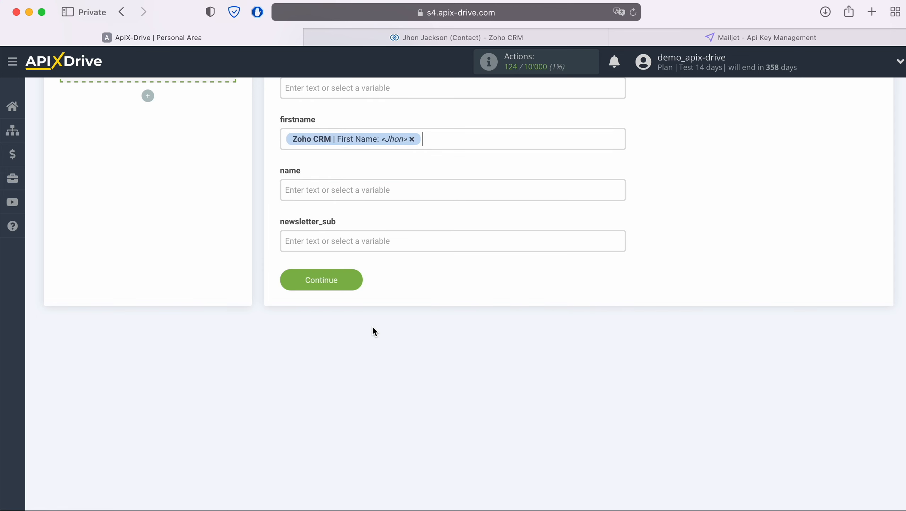
left_click(365, 185)
scroll(507, 291, "down", 5)
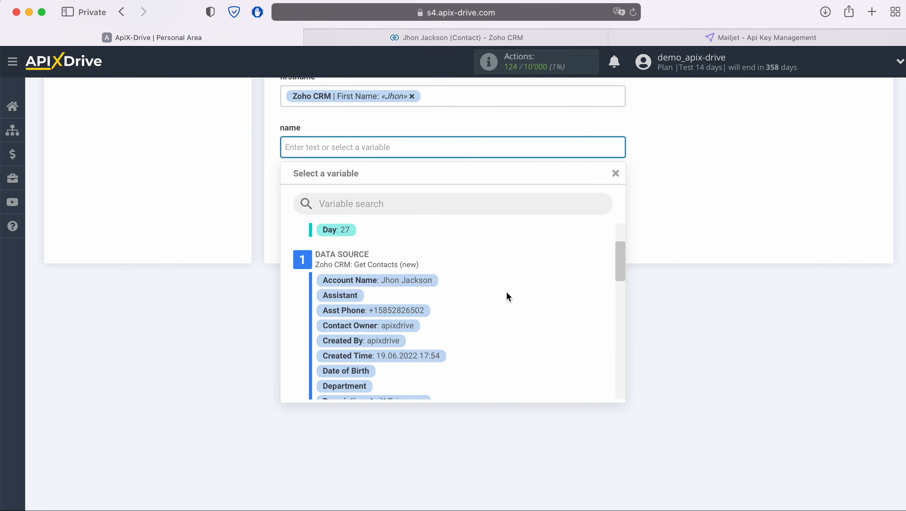
scroll(508, 290, "down", 5)
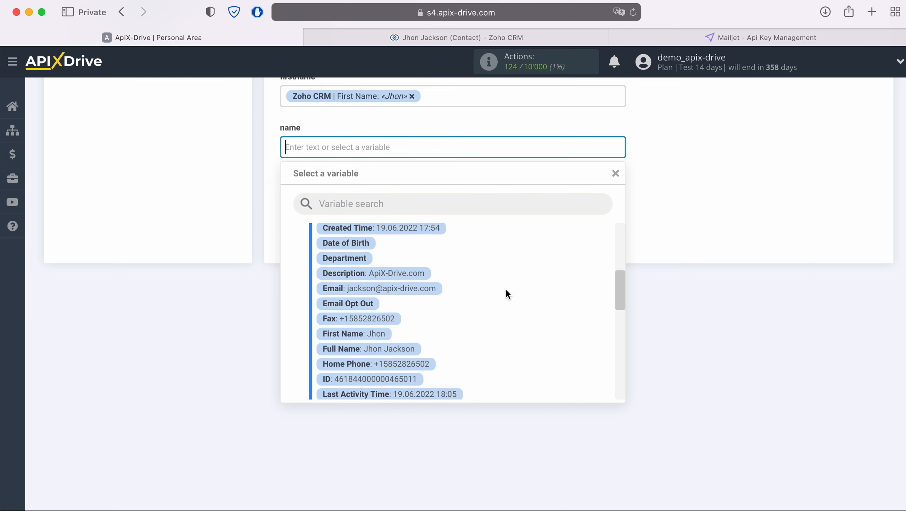
left_click(412, 340)
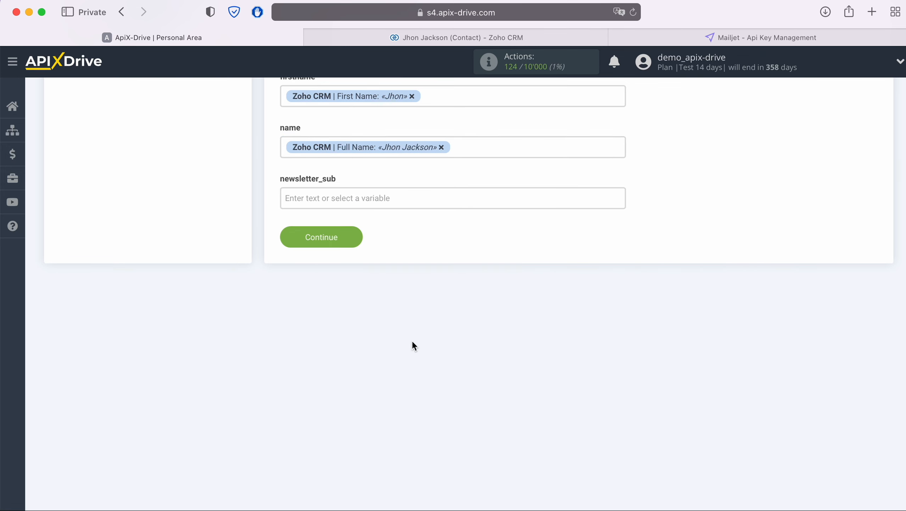
scroll(412, 340, "up", 4)
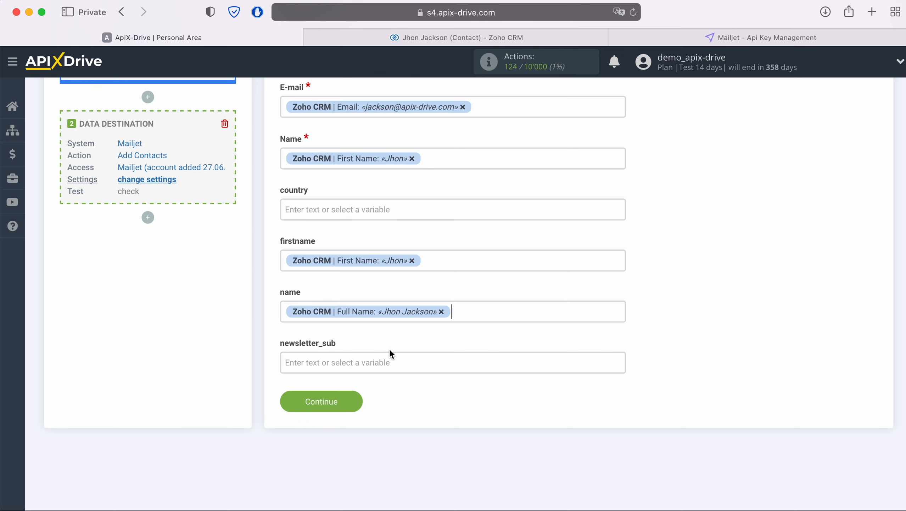
left_click(356, 401)
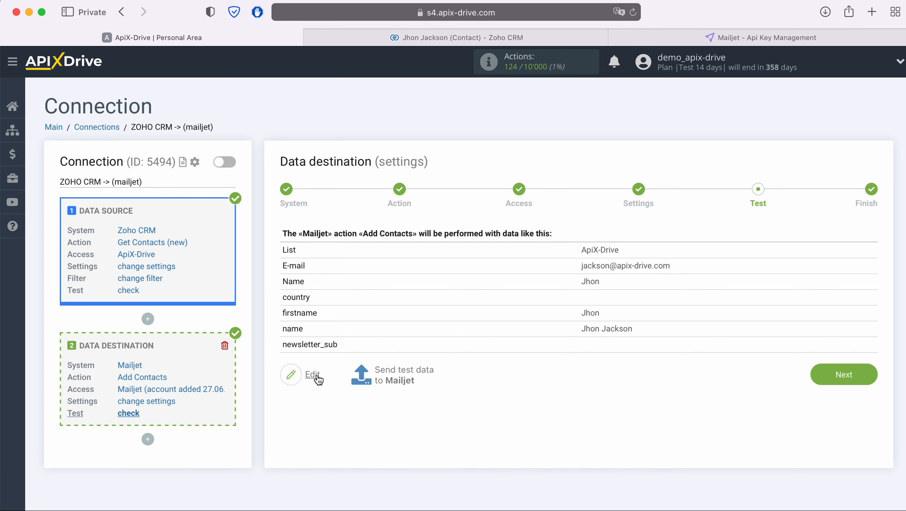
left_click(398, 372)
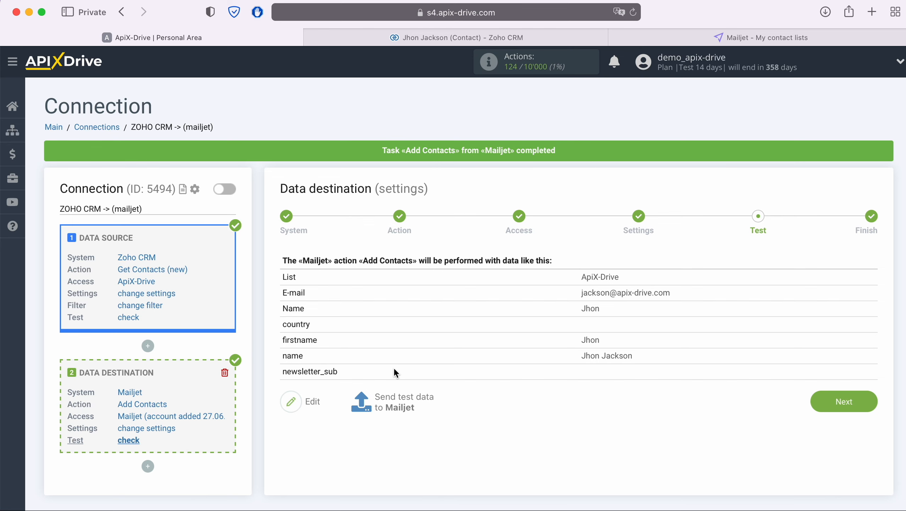
Check the test contact's firstname and name properties in Mailjet's ApiX-Drive list, then return to ApiX-Drive
left_click(713, 37)
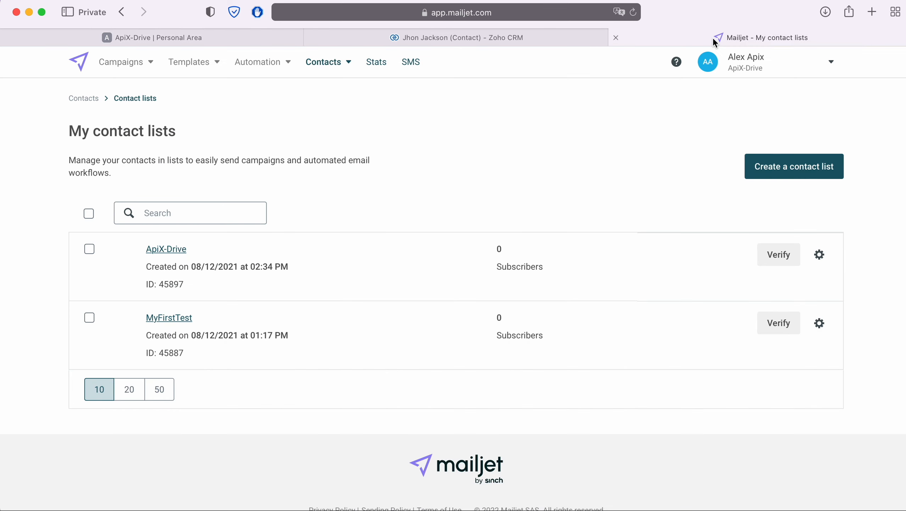
left_click(174, 249)
left_click(215, 363)
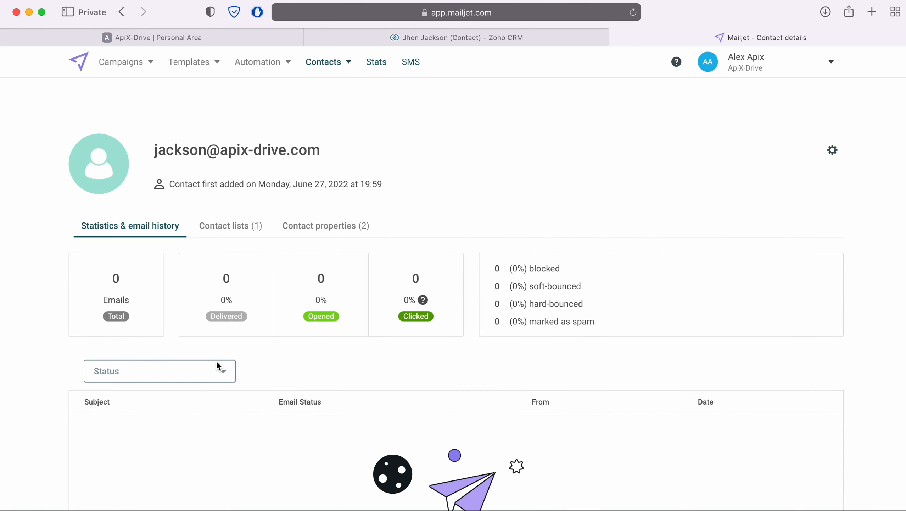
left_click(313, 226)
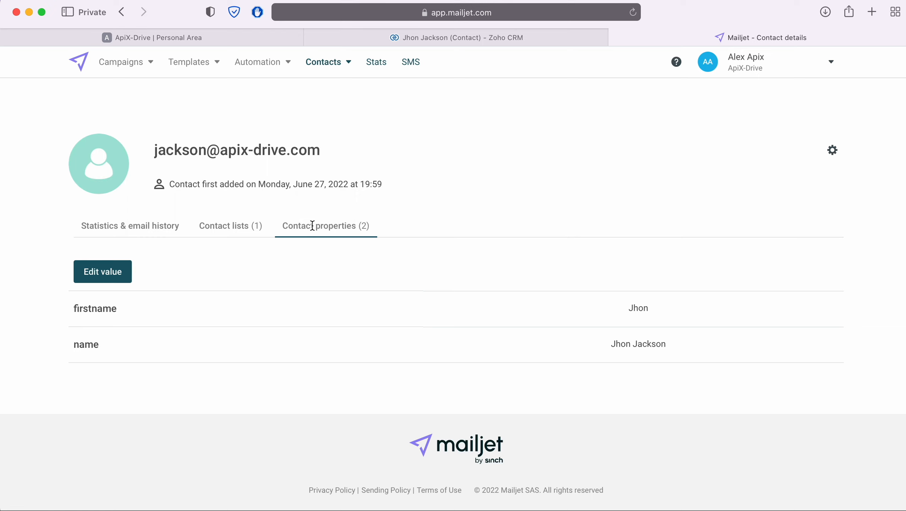
left_click(220, 40)
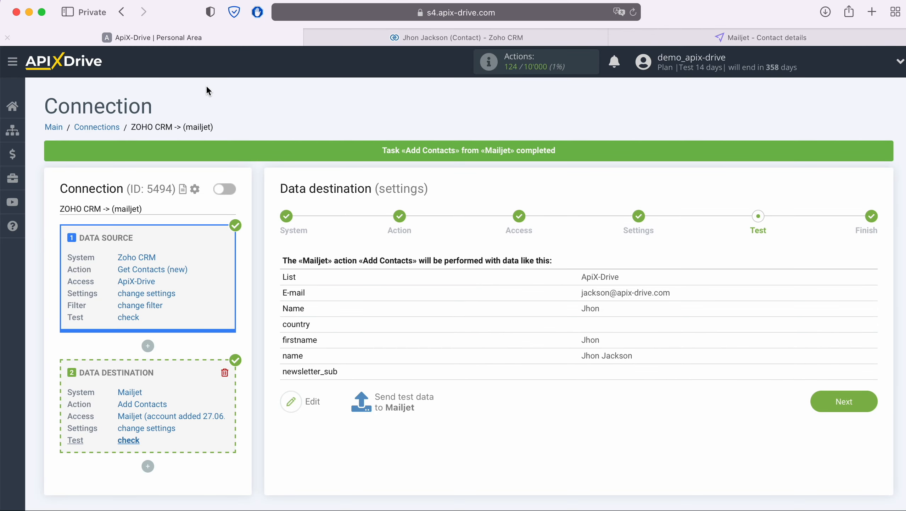
Move past the Test step and enable auto-update on the Finish step
left_click(867, 397)
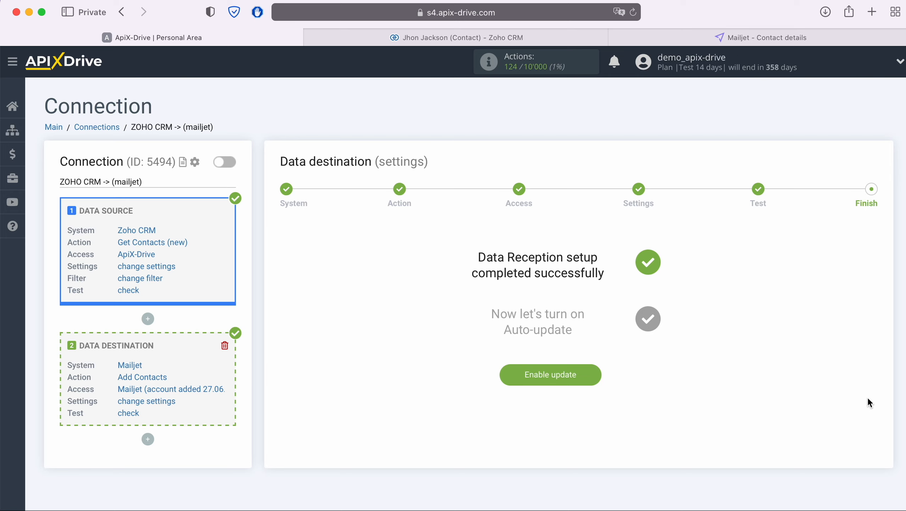
left_click(581, 377)
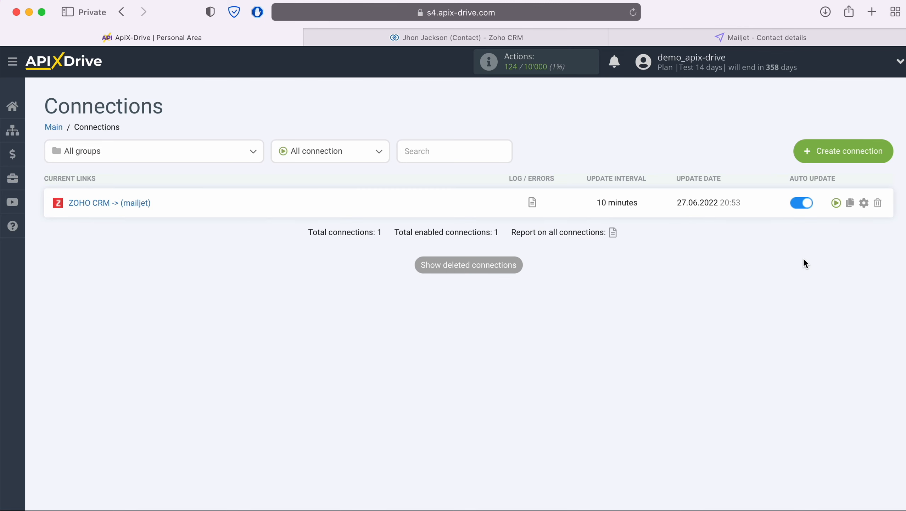
Change the ZOHO CRM -> mailjet connection's update interval to 5 minutes and save
left_click(863, 203)
left_click(516, 291)
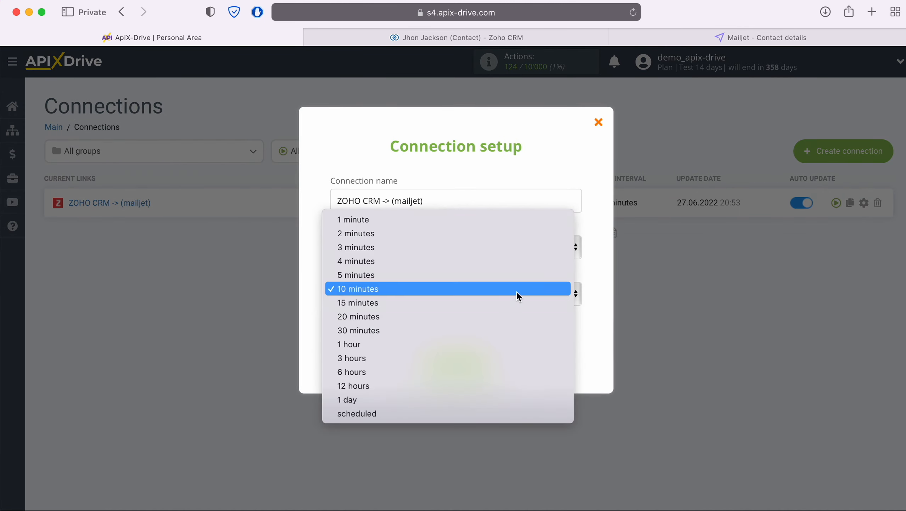
left_click(454, 273)
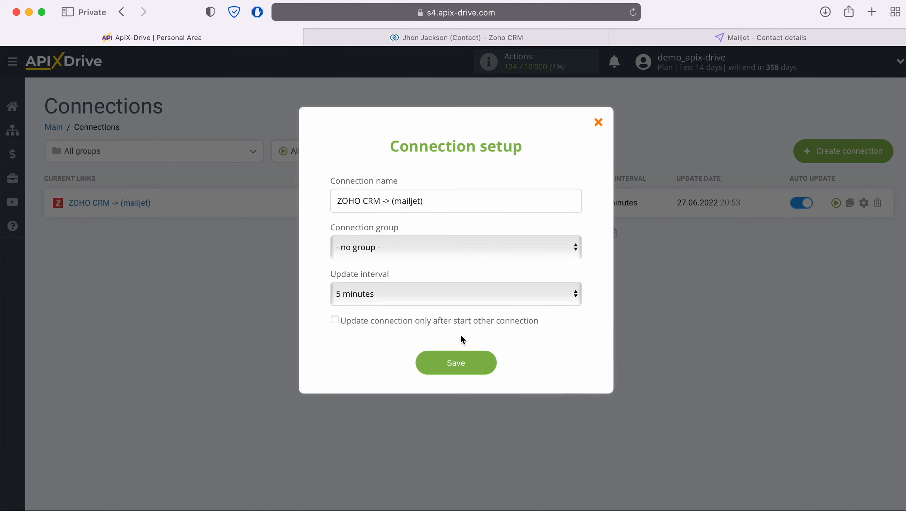
left_click(487, 365)
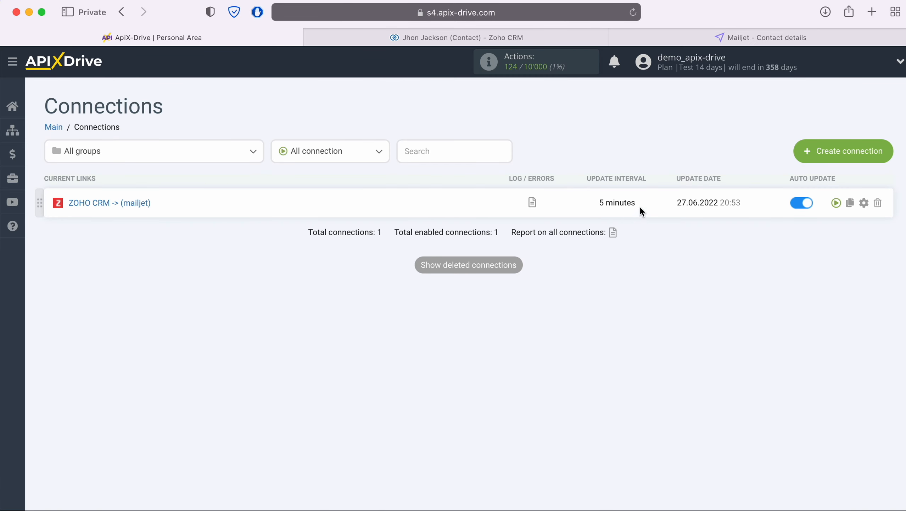